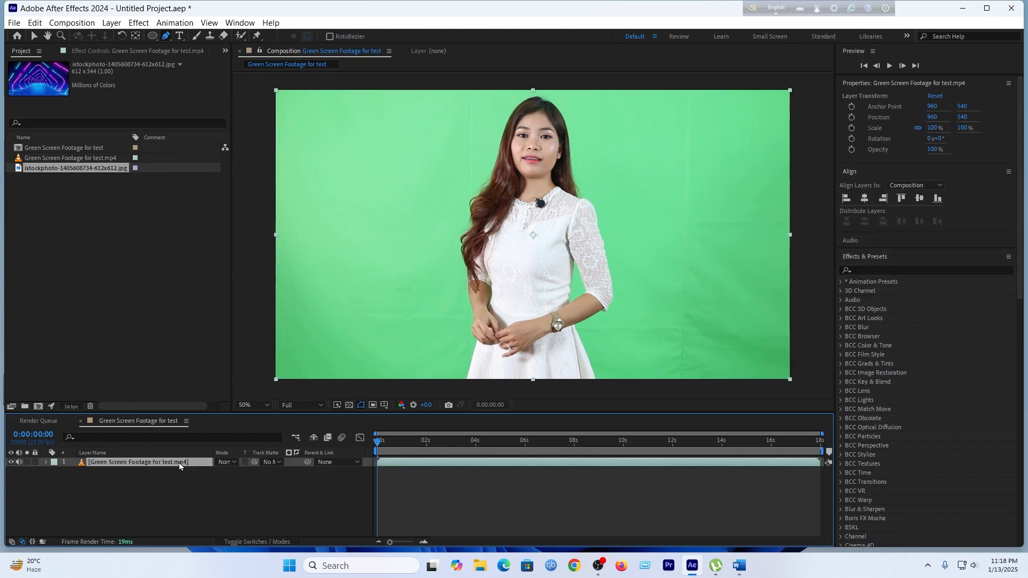
Draw a closed Pen-tool mask loosely around the woman on the green screen footage layer.
left_click(448, 377)
left_click(445, 324)
left_click(425, 264)
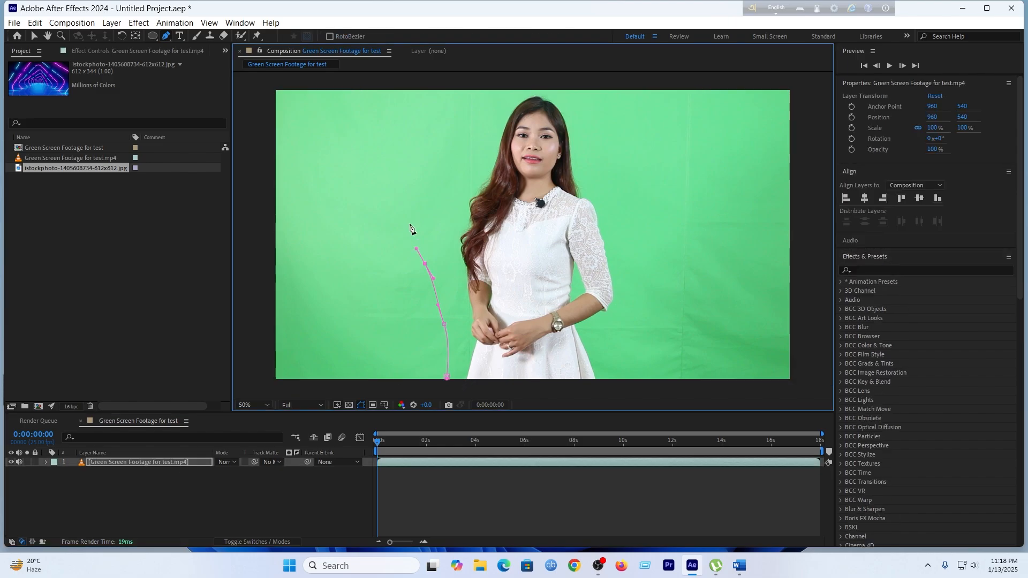
left_click(411, 214)
left_click(445, 128)
left_click(451, 116)
left_click_drag(592, 104, 627, 149)
left_click(663, 205)
left_click(682, 280)
left_click_drag(664, 393, 626, 389)
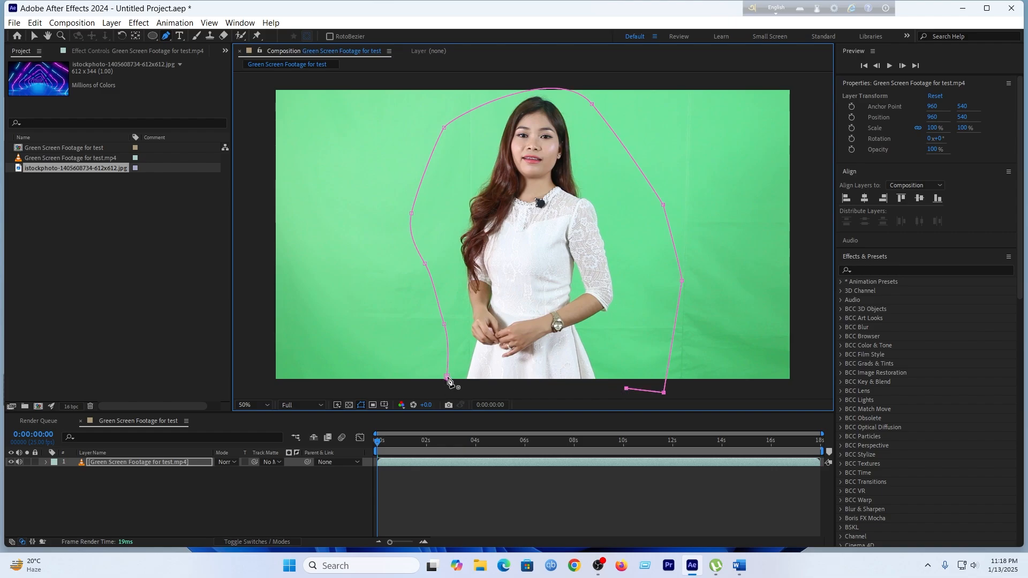
left_click_drag(447, 377, 451, 385)
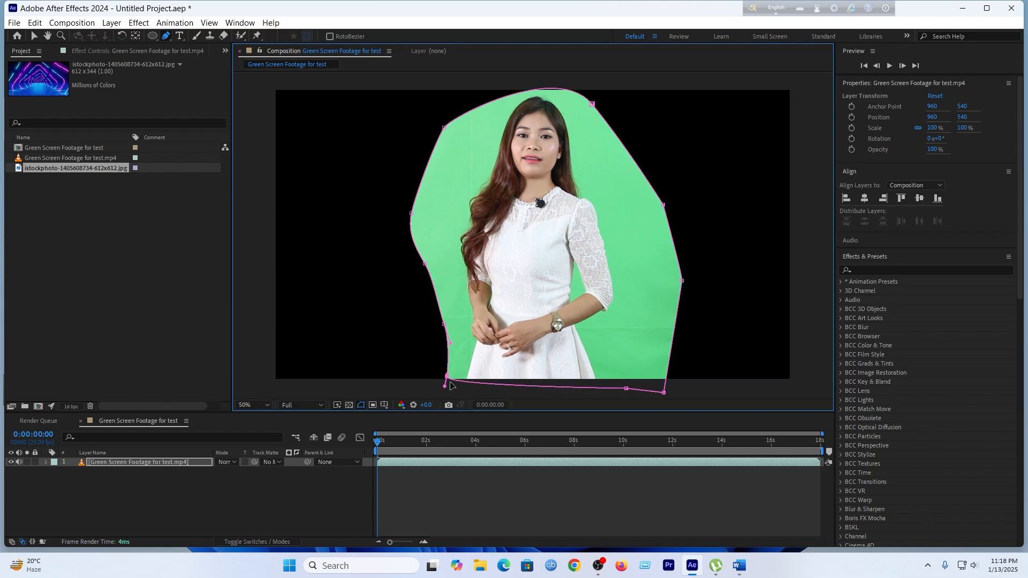
Find the Keylight (1.2) effect and apply it to the green screen footage layer.
left_click(866, 267)
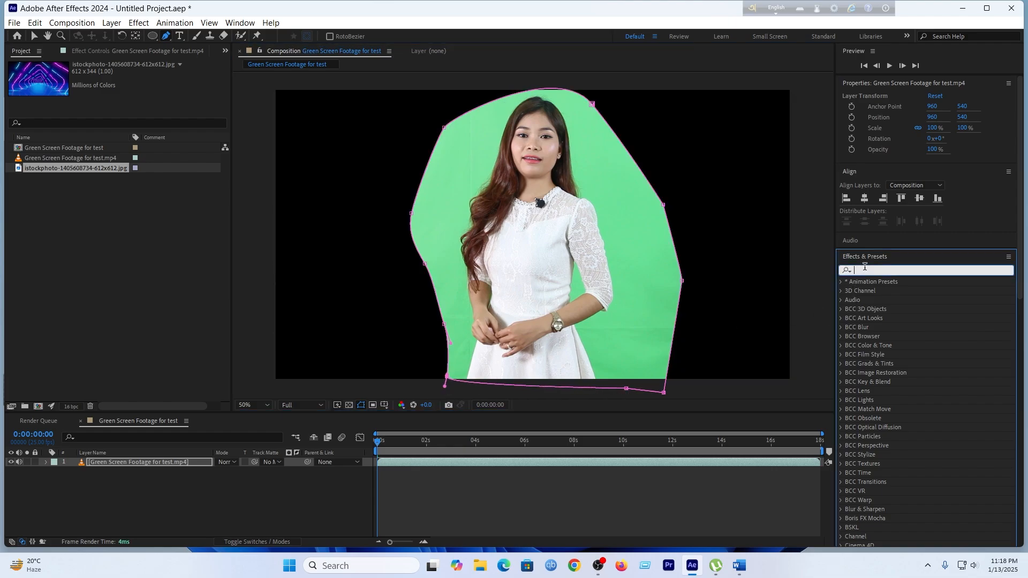
type("keyli")
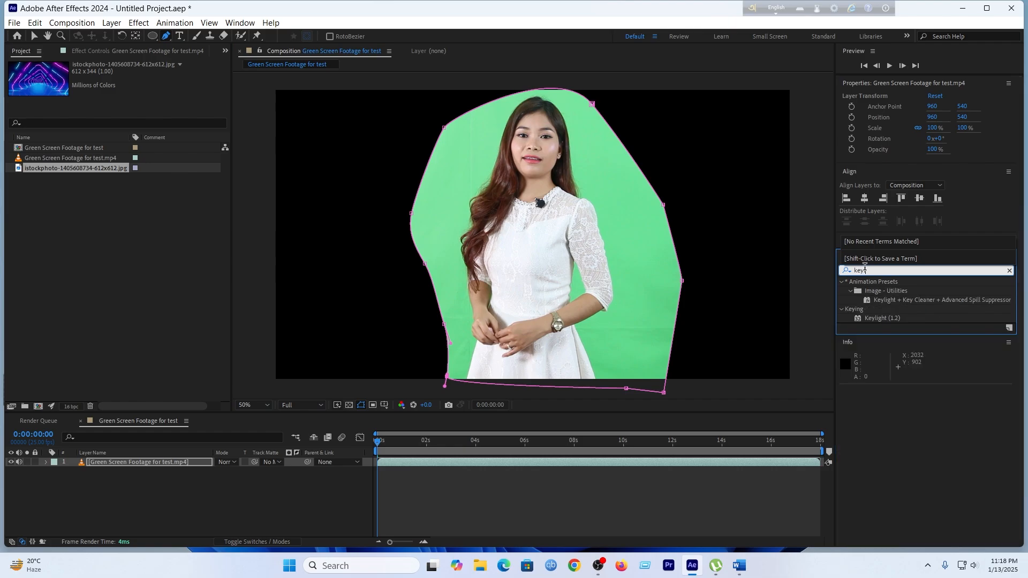
double_click(884, 320)
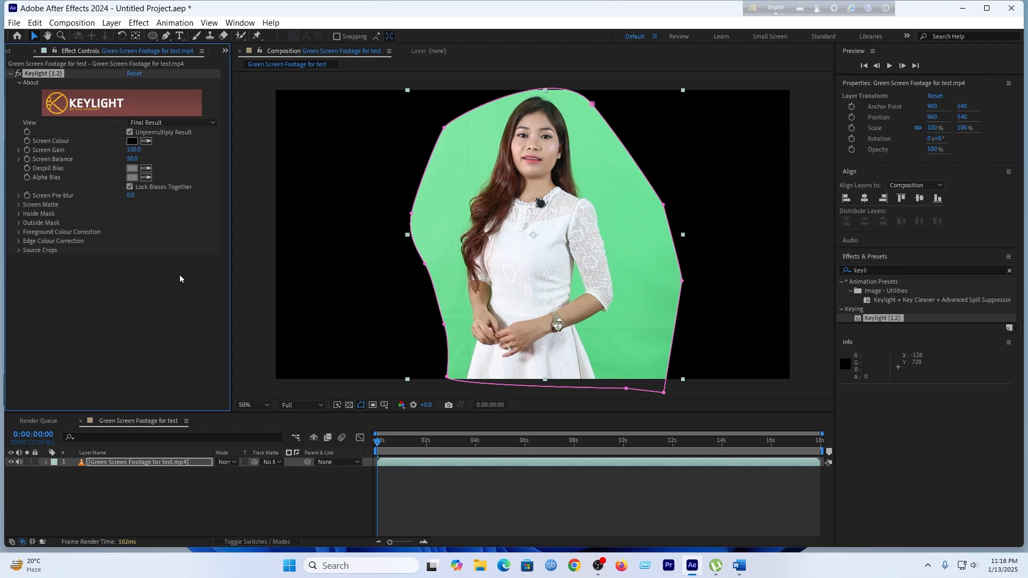
Sample the green backdrop beside the woman as Keylight's Screen Colour and inspect the keyed edges up close.
left_click(146, 142)
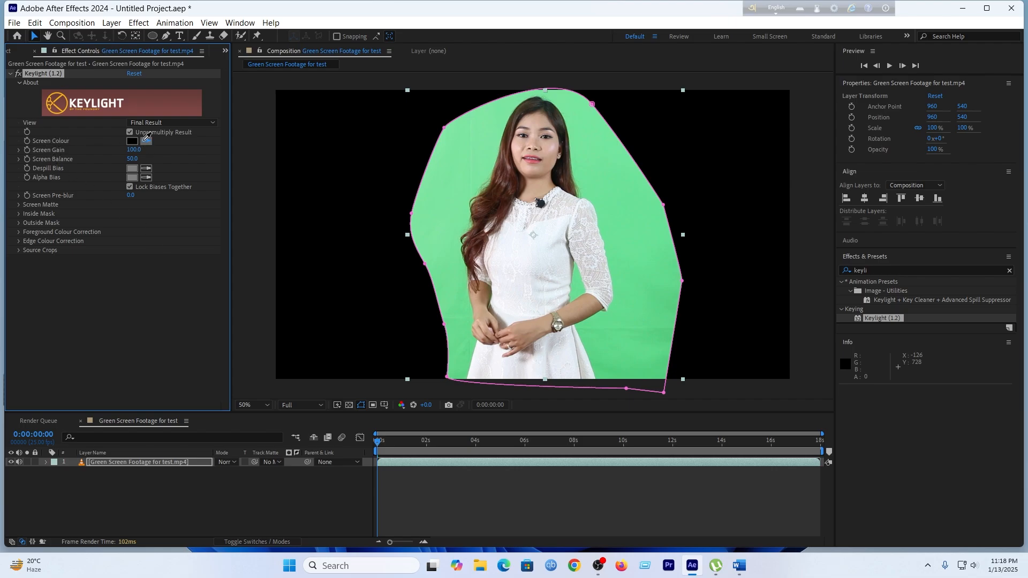
left_click(587, 198)
scroll(534, 156, "up", 2)
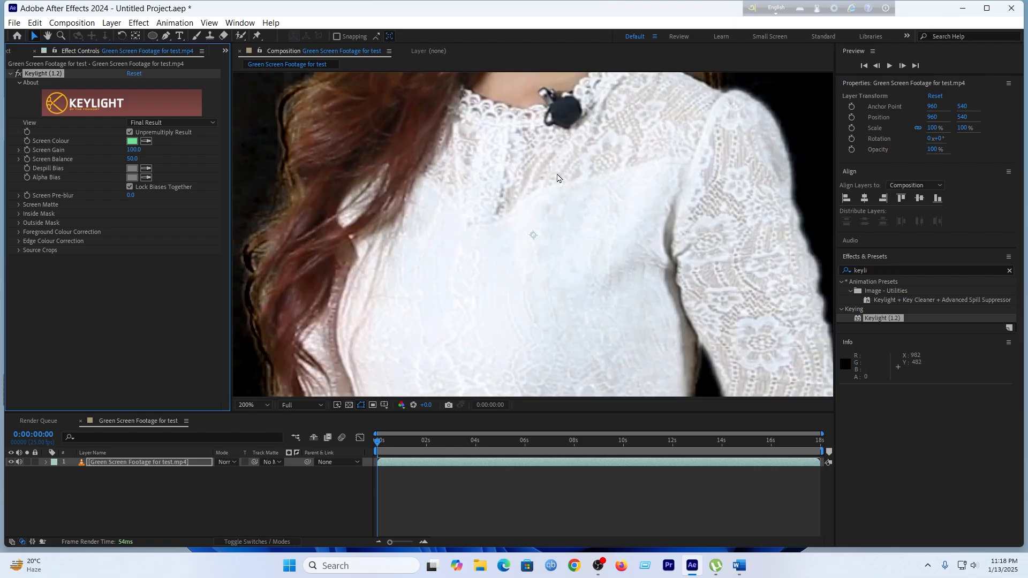
scroll(533, 156, "down", 1)
scroll(447, 188, "down", 3)
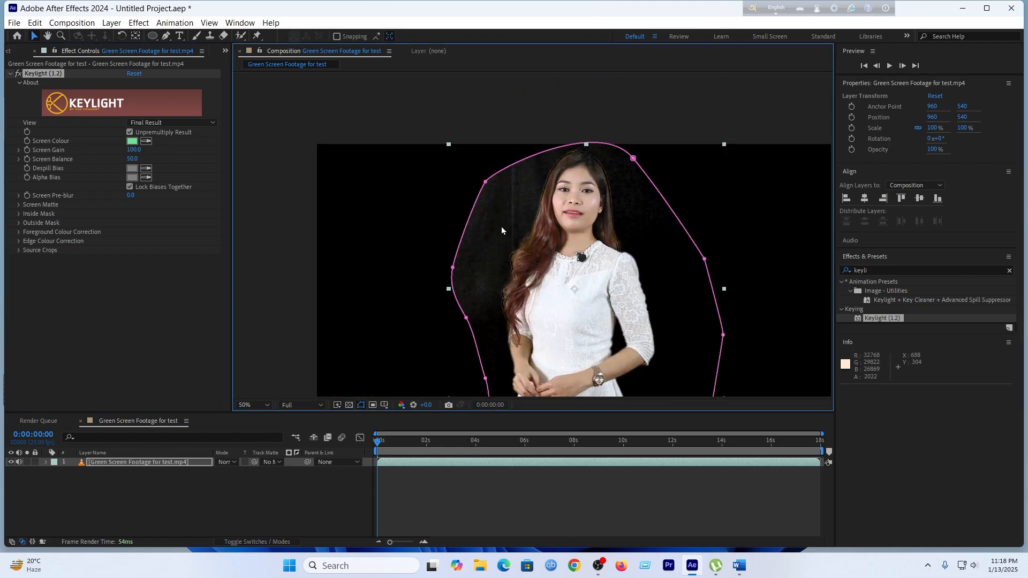
scroll(501, 227, "up", 2)
Switch Keylight's View to Screen Matte and inspect the matte around the woman.
left_click(136, 123)
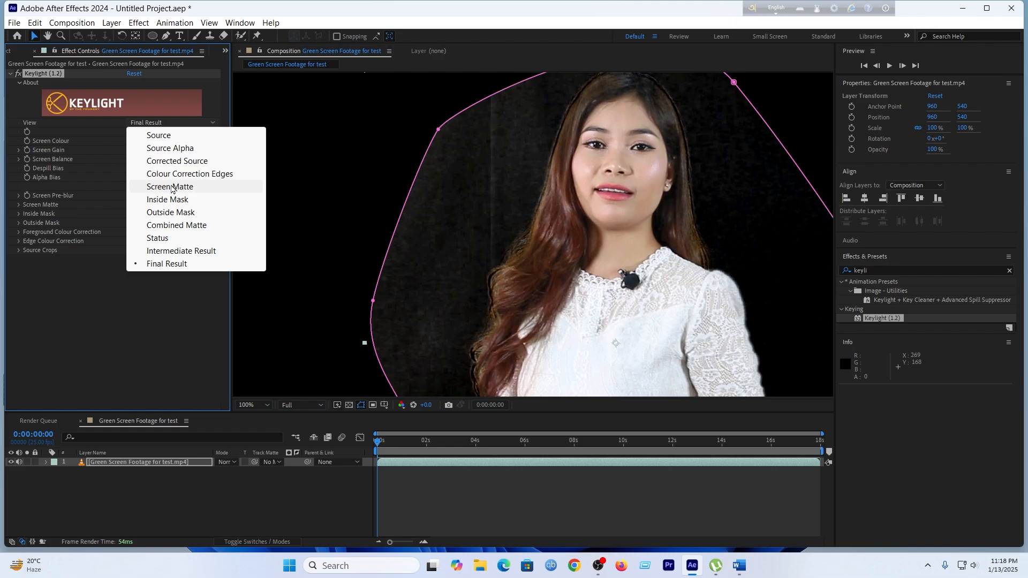
left_click(172, 187)
scroll(441, 191, "down", 2)
scroll(516, 257, "up", 2)
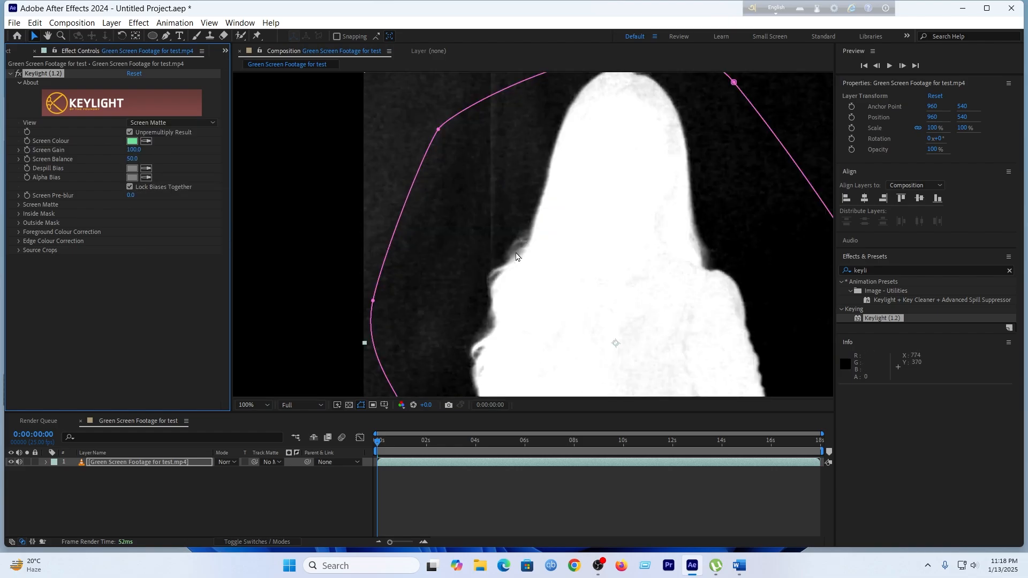
Raise Keylight's Screen Matte Clip Black to 11.9 to clean the background area of the matte.
left_click(19, 205)
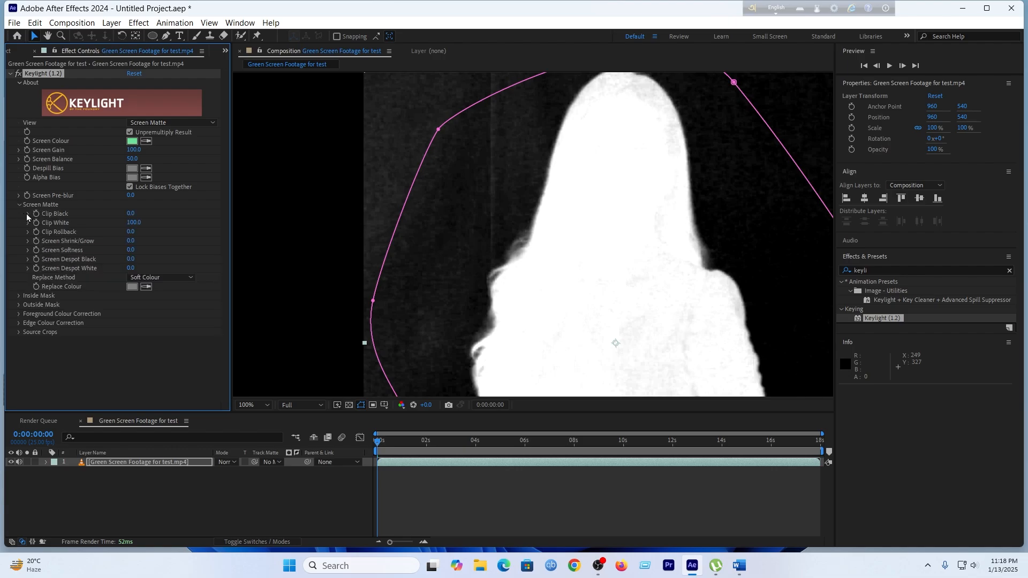
left_click(27, 214)
left_click(28, 238)
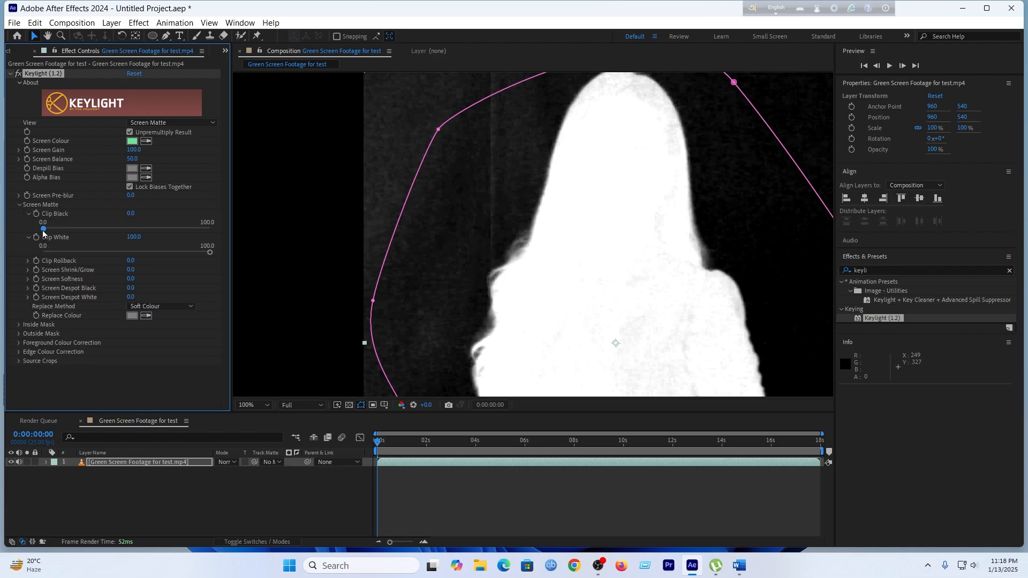
left_click_drag(43, 231, 63, 230)
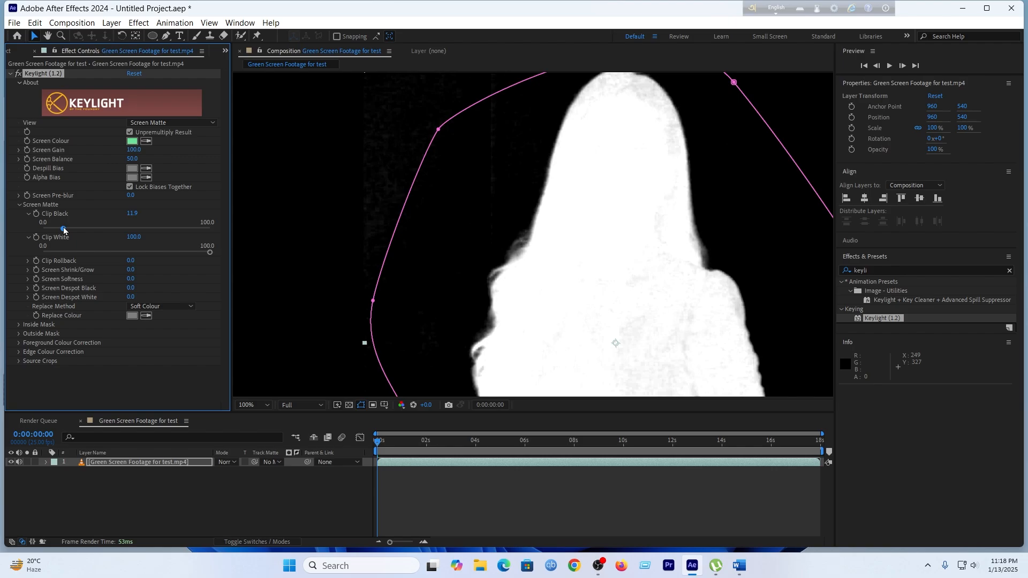
scroll(534, 235, "down", 2)
scroll(656, 284, "up", 2)
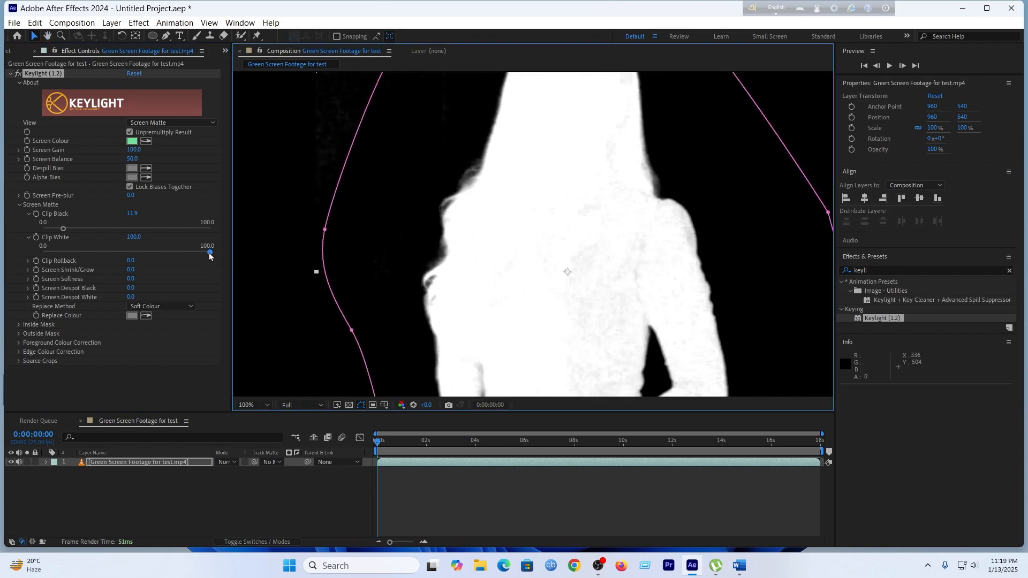
Lower Keylight's Clip White to 79.4 to fill in the woman's silhouette in the matte.
left_click_drag(210, 254, 176, 253)
scroll(573, 259, "down", 2)
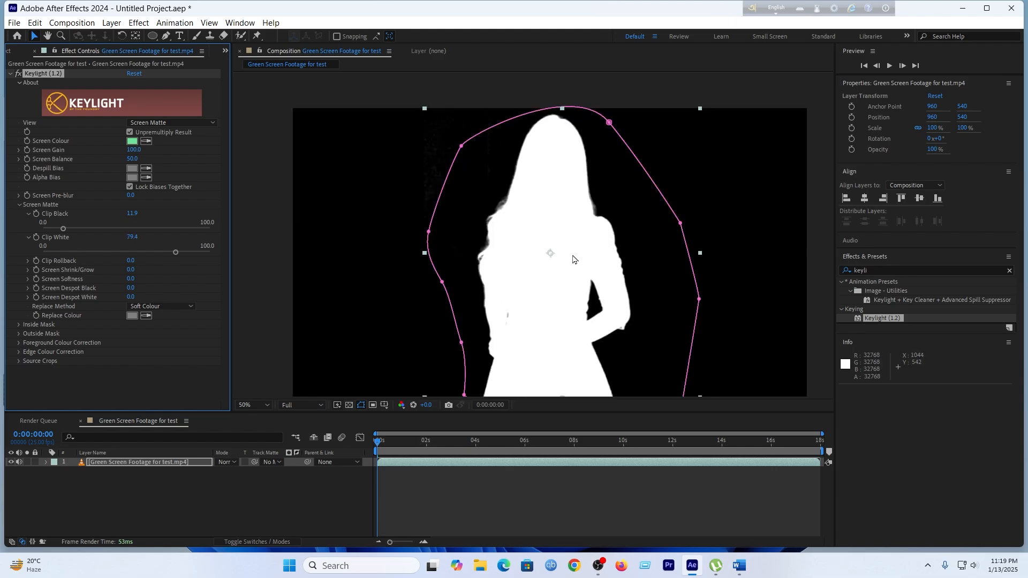
scroll(573, 259, "down", 1)
scroll(573, 259, "up", 1)
Set Keylight's Replace Method to Hard Colour and return its View to Final Result.
left_click(155, 308)
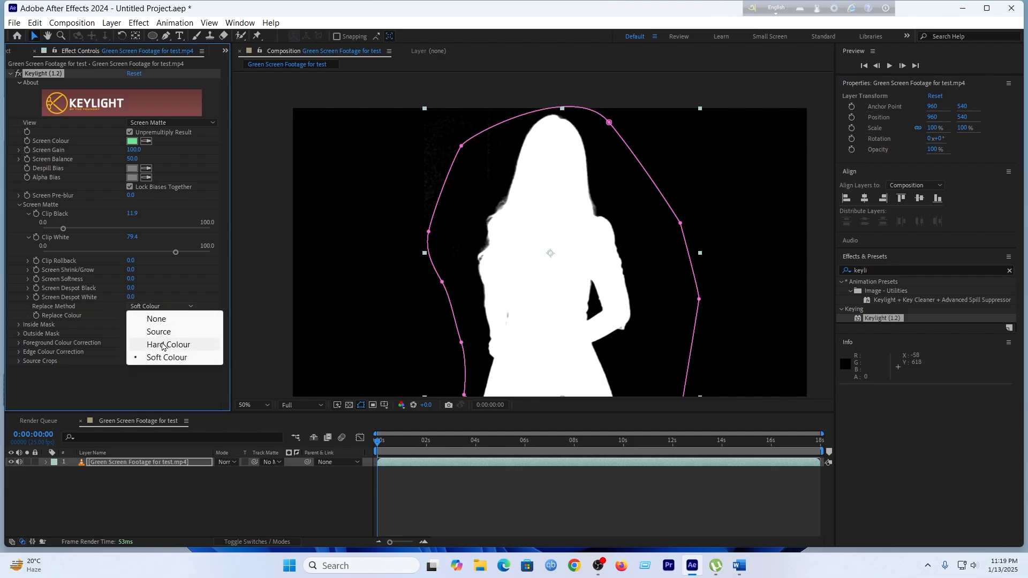
left_click(163, 346)
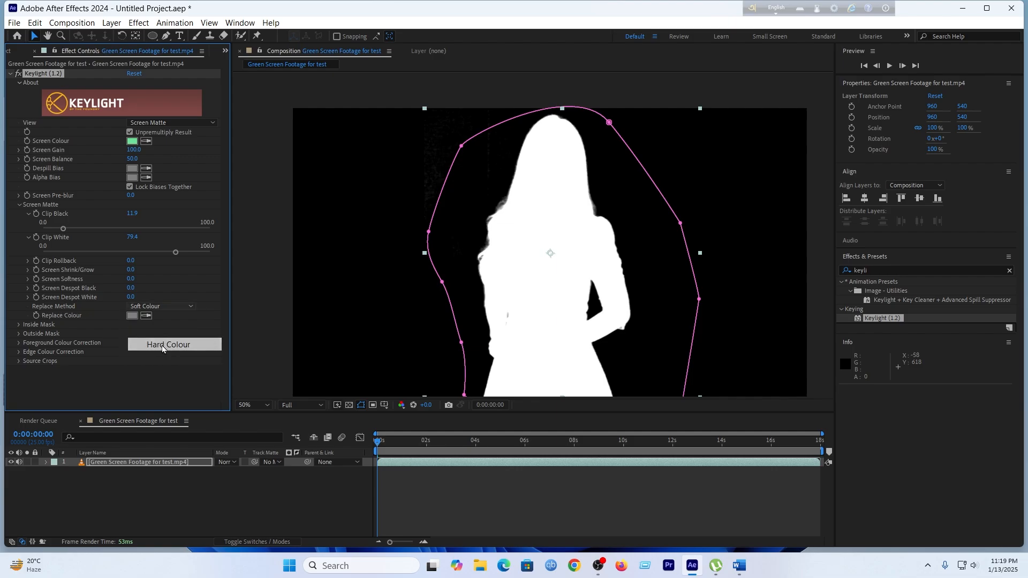
left_click(149, 124)
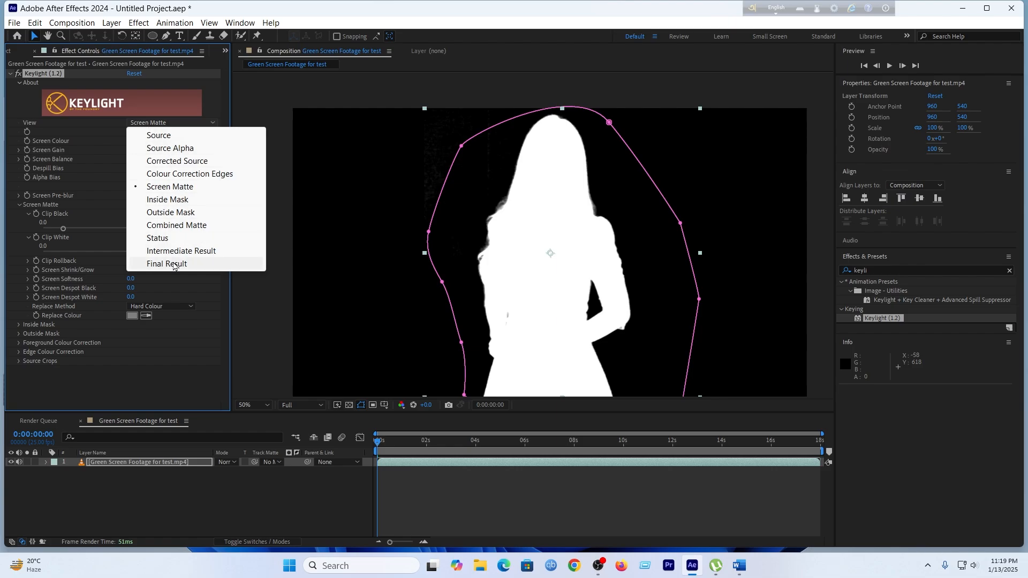
left_click(174, 264)
scroll(605, 257, "up", 2)
scroll(595, 259, "down", 4)
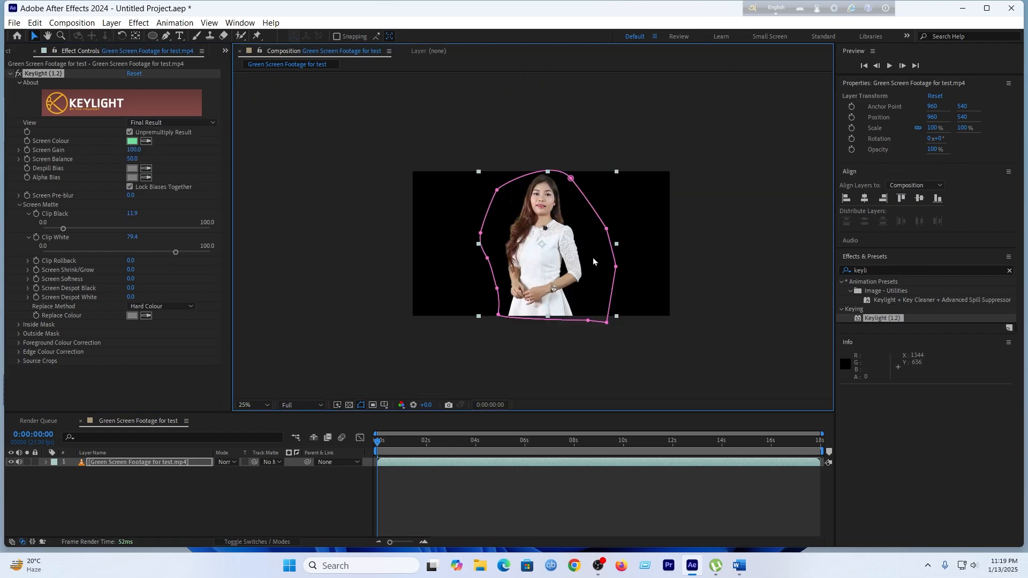
scroll(573, 264, "up", 2)
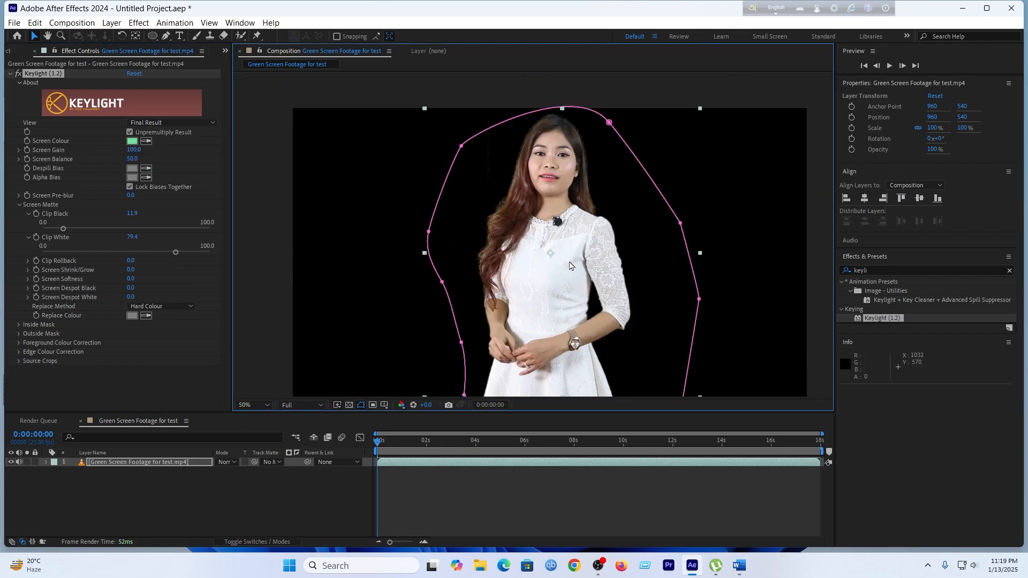
Add the istockphoto neon background image beneath the footage layer and scale it to 323% to fill the frame.
left_click(16, 51)
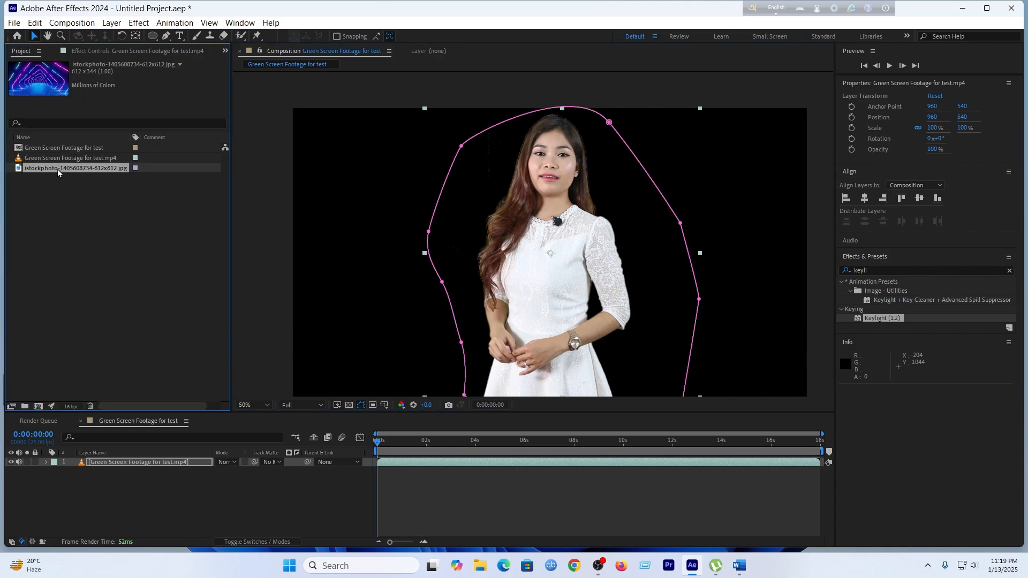
left_click_drag(58, 172, 118, 499)
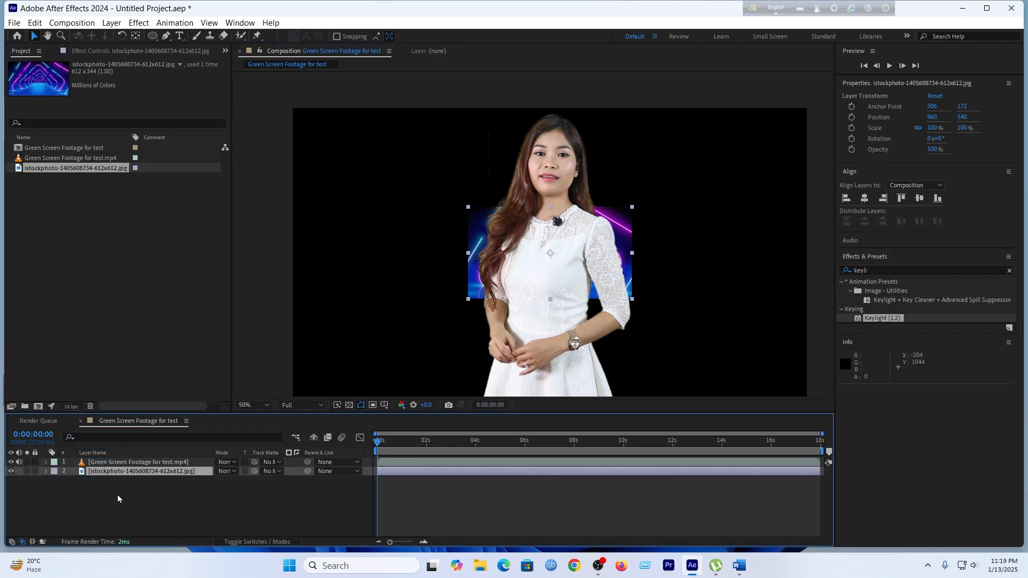
key("s")
left_click_drag(232, 480, 326, 461)
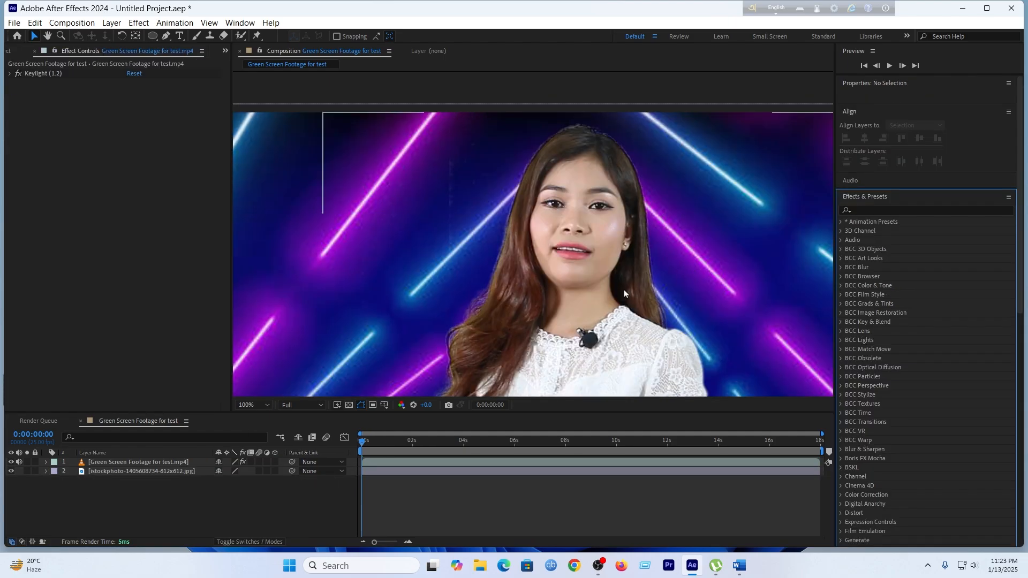
scroll(624, 290, "down", 4)
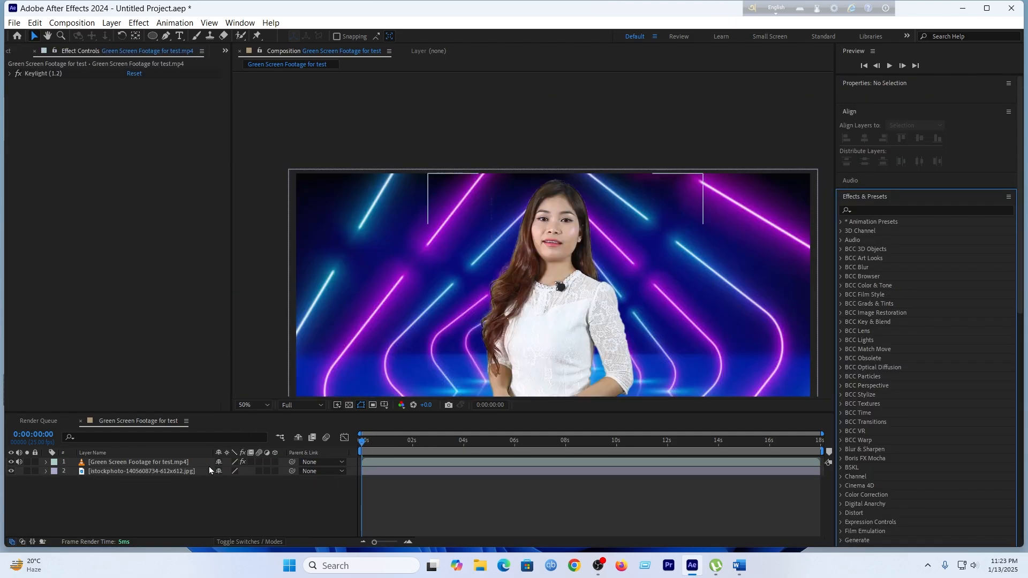
left_click(188, 471)
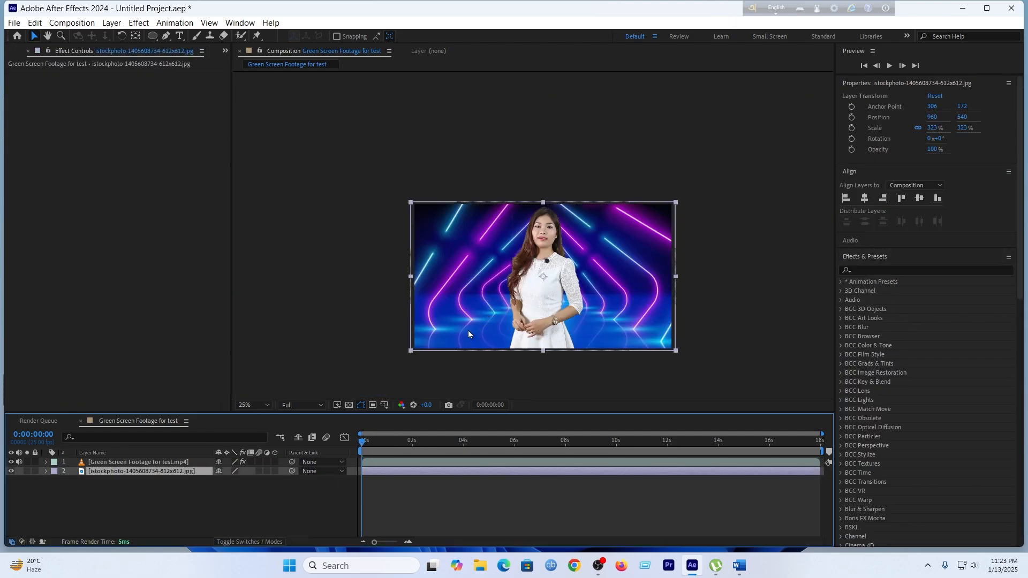
key("period")
left_click_drag(132, 494, 157, 464)
left_click(158, 483)
key("comma")
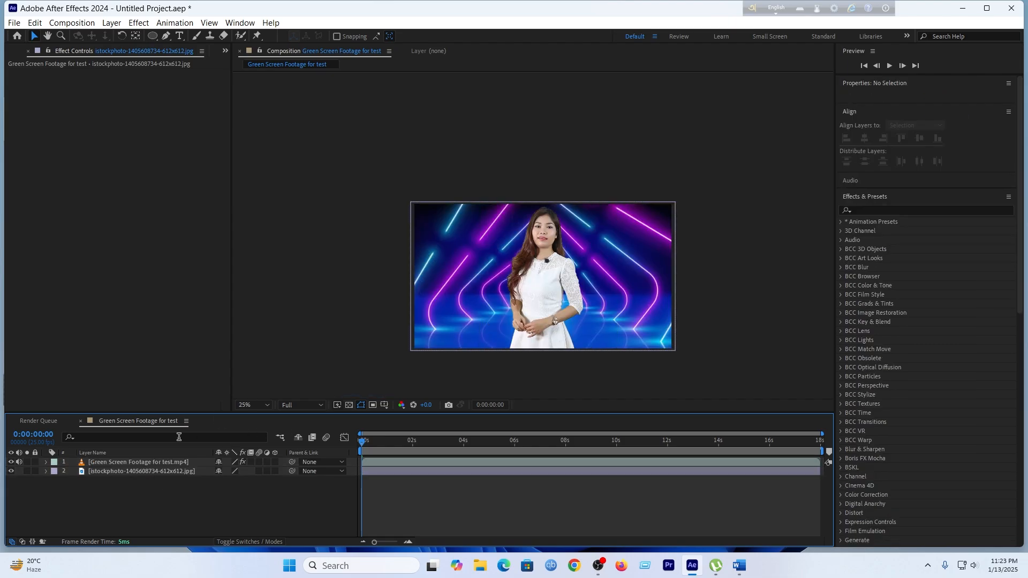
Pre-compose the green screen footage layer as "maC", moving all attributes into the new composition.
right_click(166, 462)
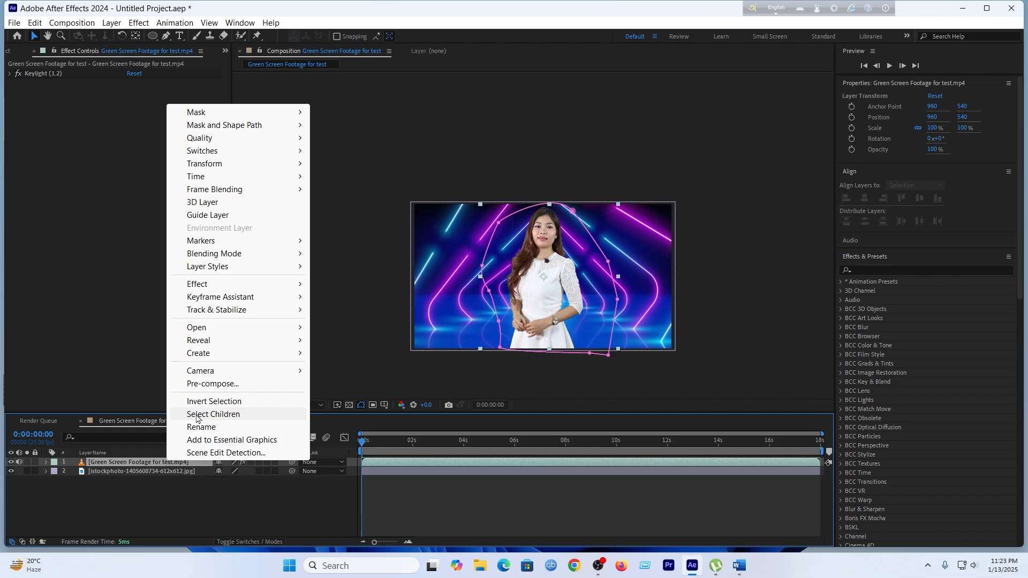
left_click(196, 386)
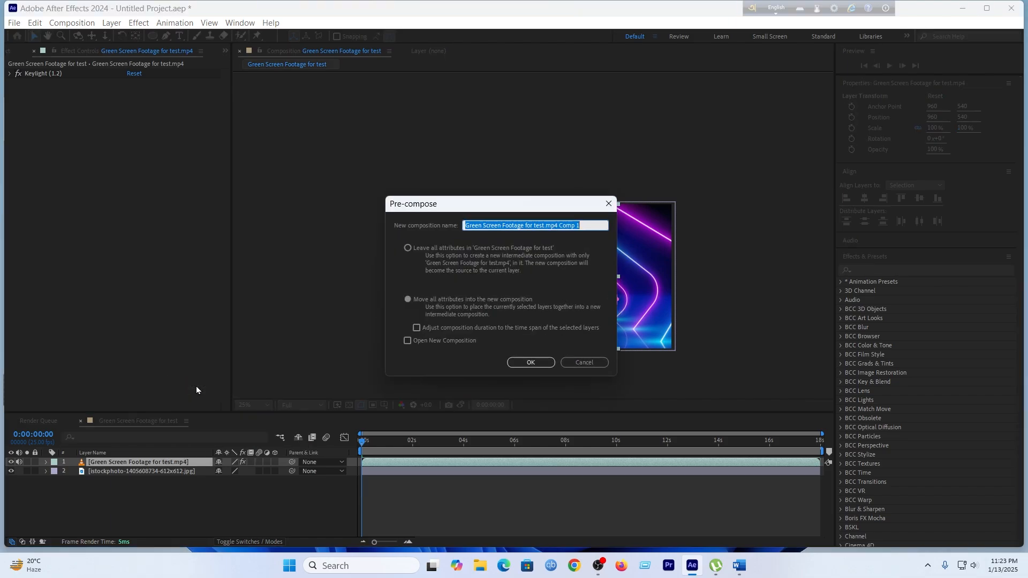
type("maC")
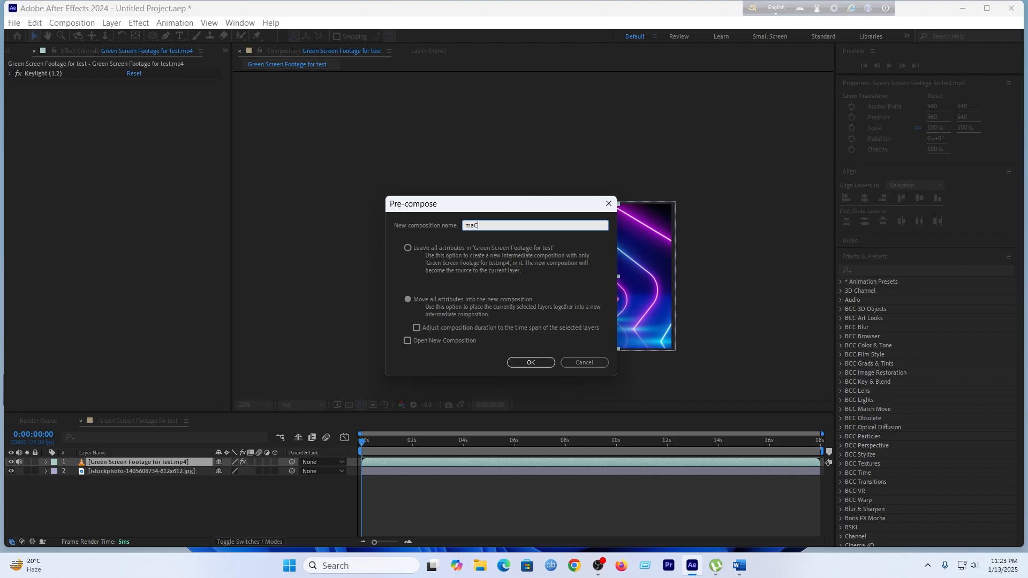
left_click(523, 364)
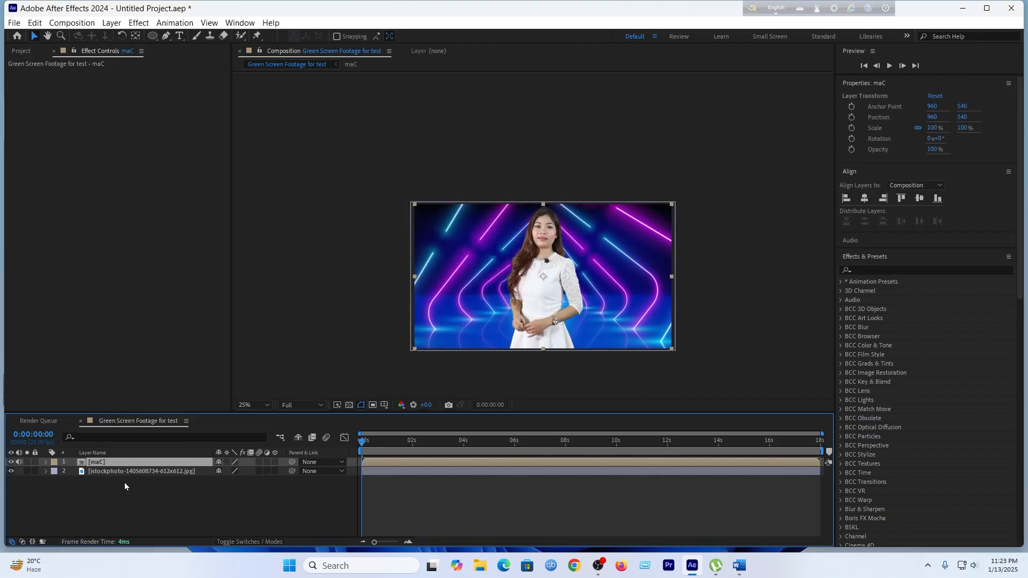
Pre-compose the background image layer as "BG", moving all attributes into the new composition.
left_click(126, 471)
right_click(127, 471)
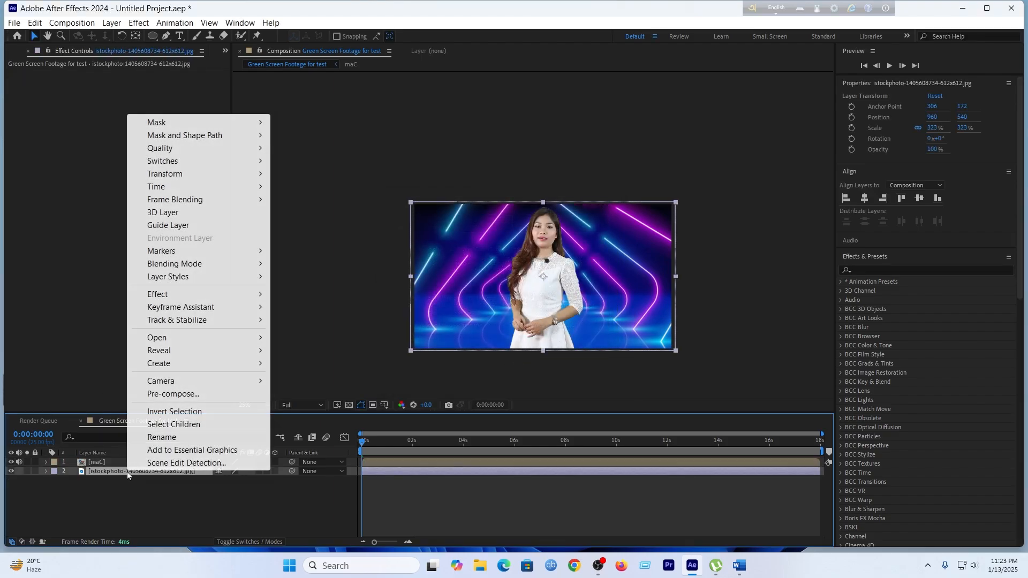
left_click(156, 397)
type("BG")
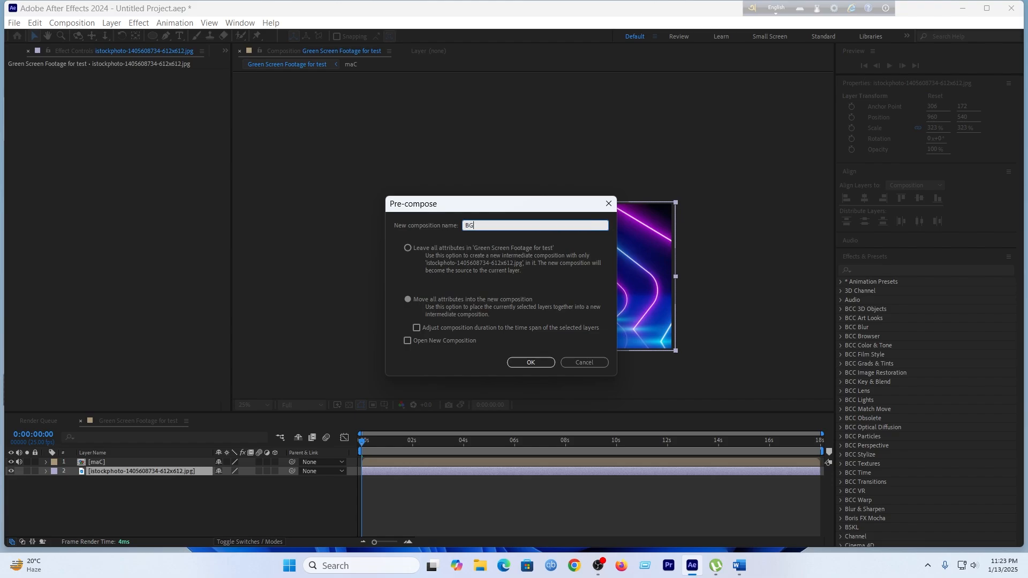
key("Return")
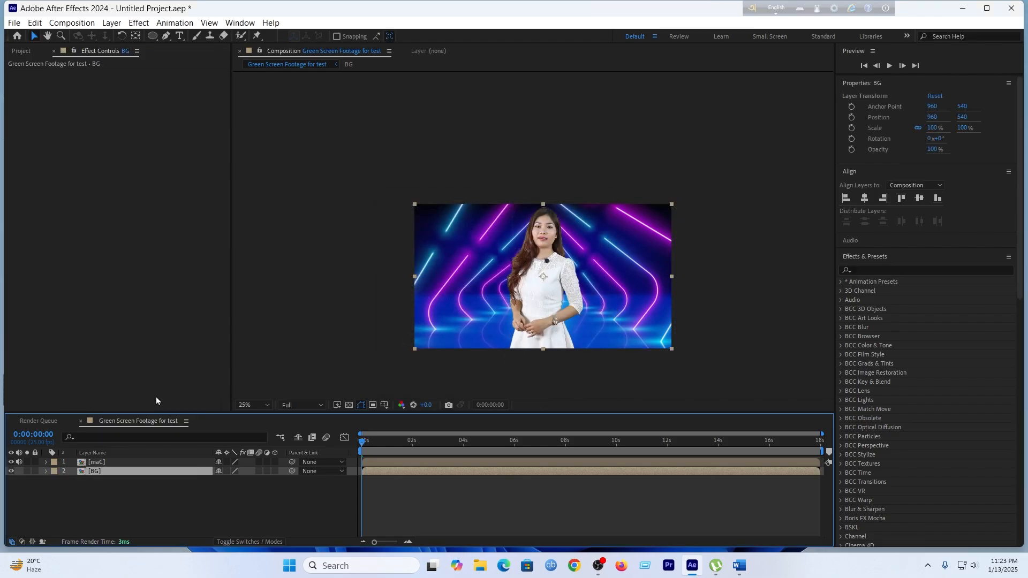
Select the maC layer and search the effects for "light w".
left_click(127, 463)
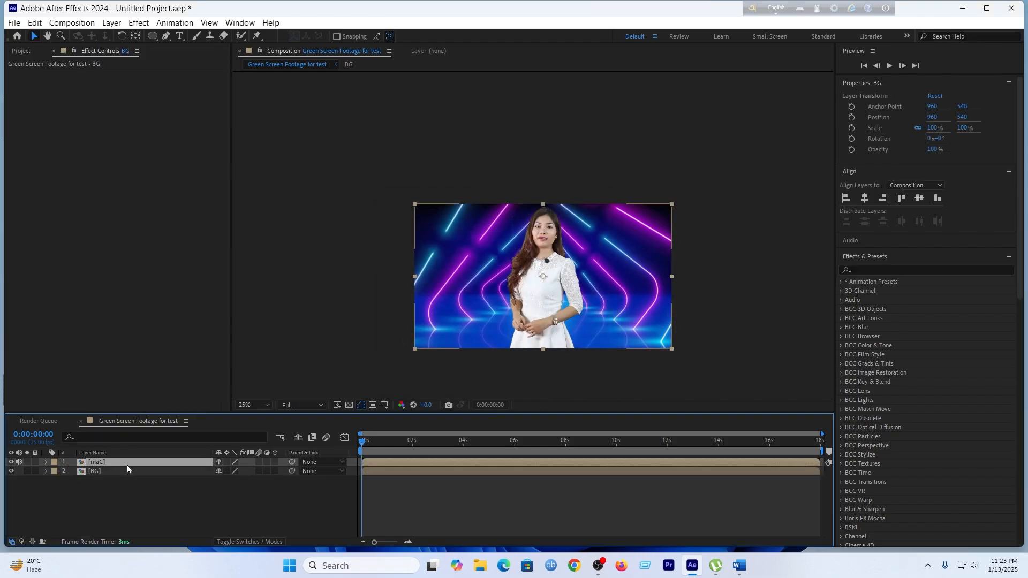
left_click(870, 269)
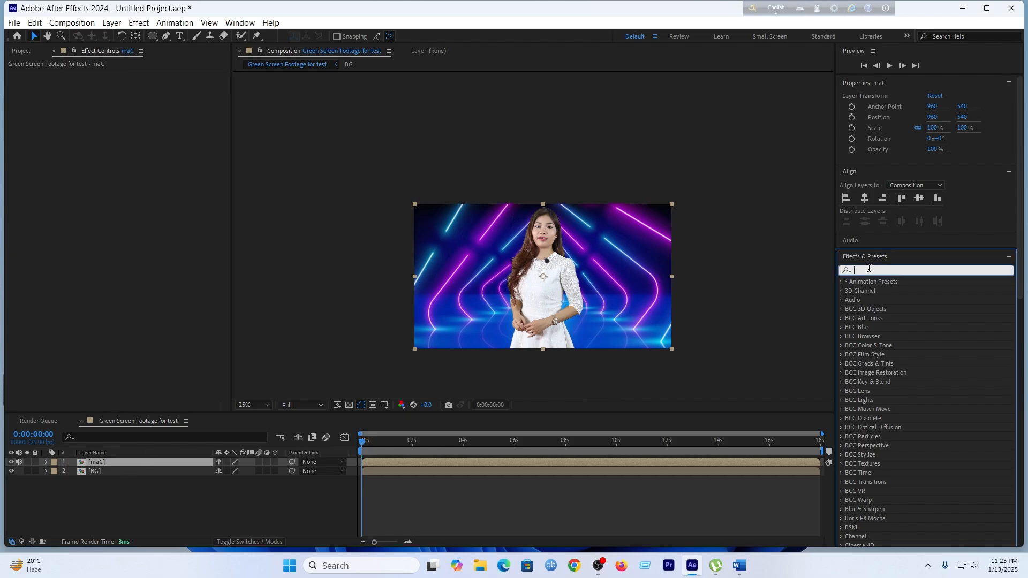
type("light")
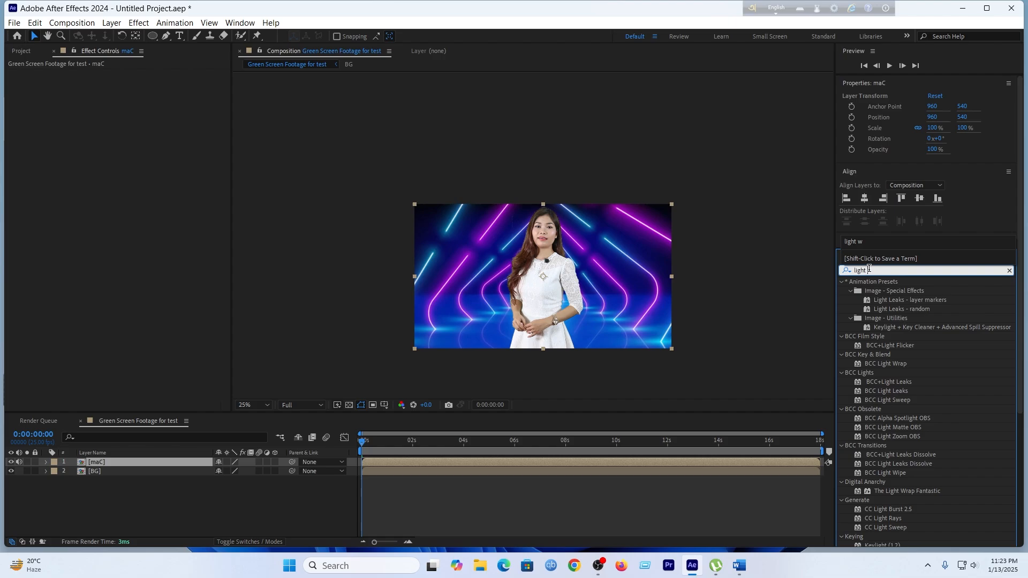
type(" w")
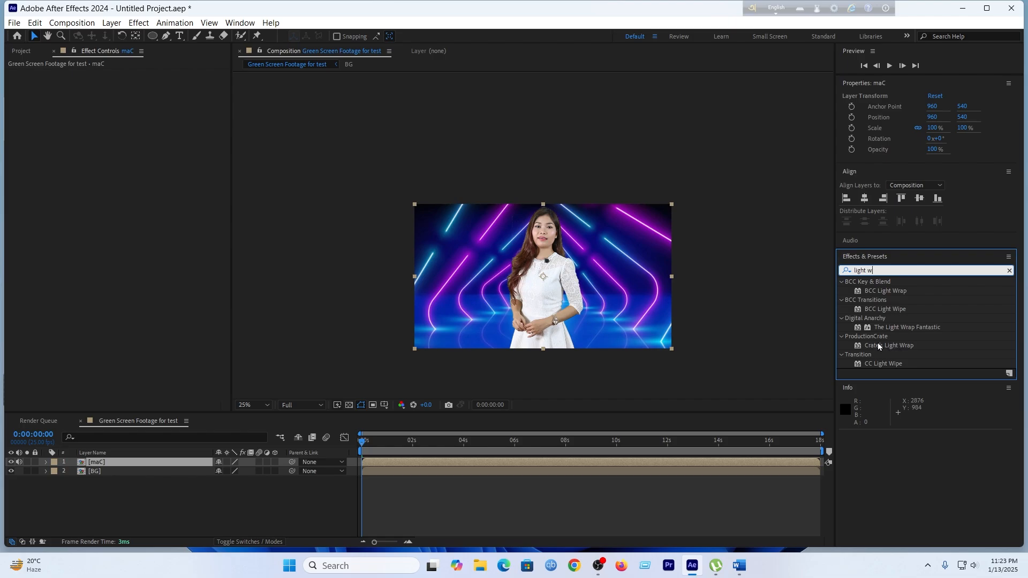
double_click(884, 346)
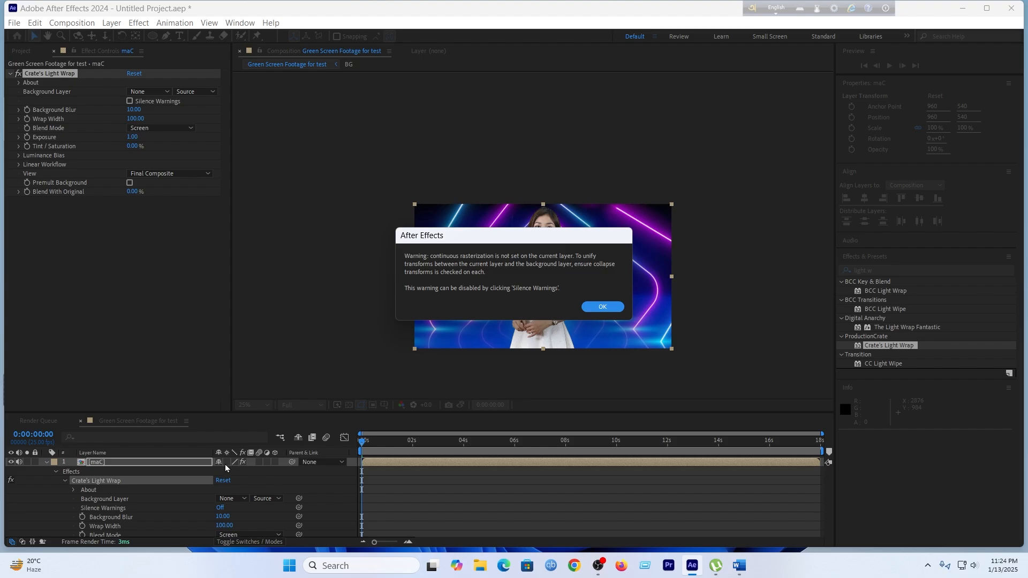
left_click(605, 307)
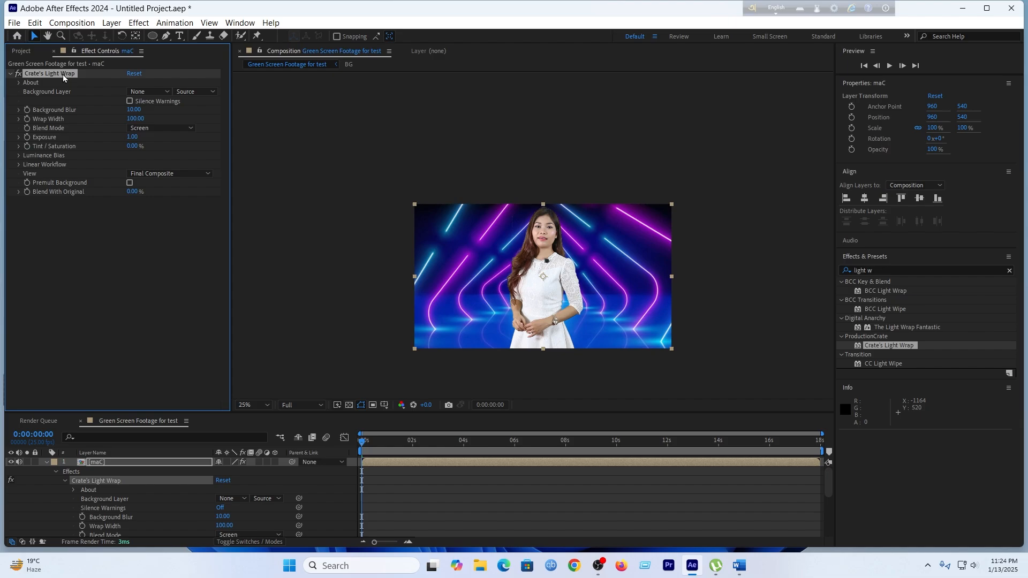
key("Delete")
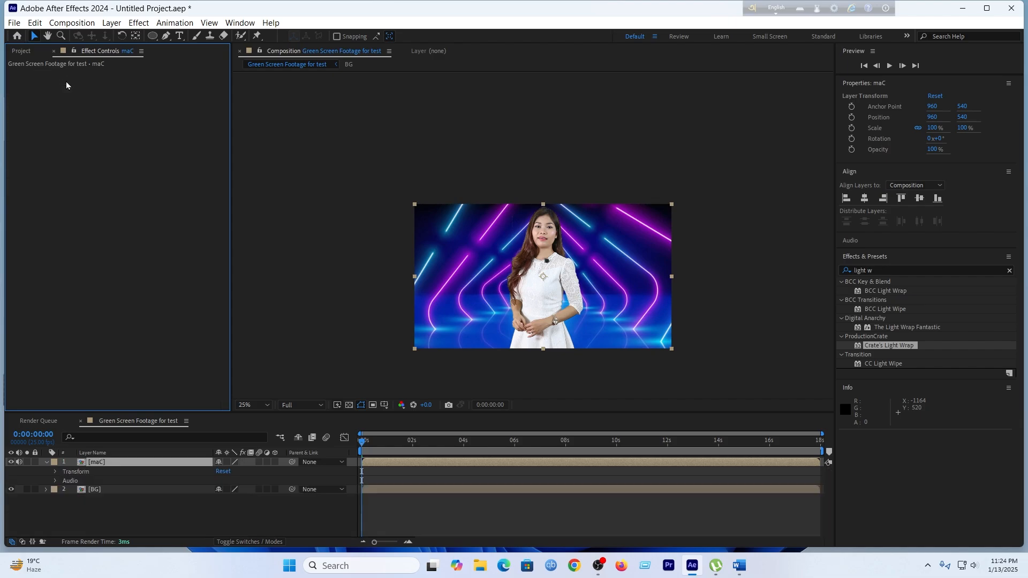
Enable Collapse Transformations on the maC and BG layers and apply Crate's Light Wrap to maC.
left_click(227, 463)
left_click(227, 490)
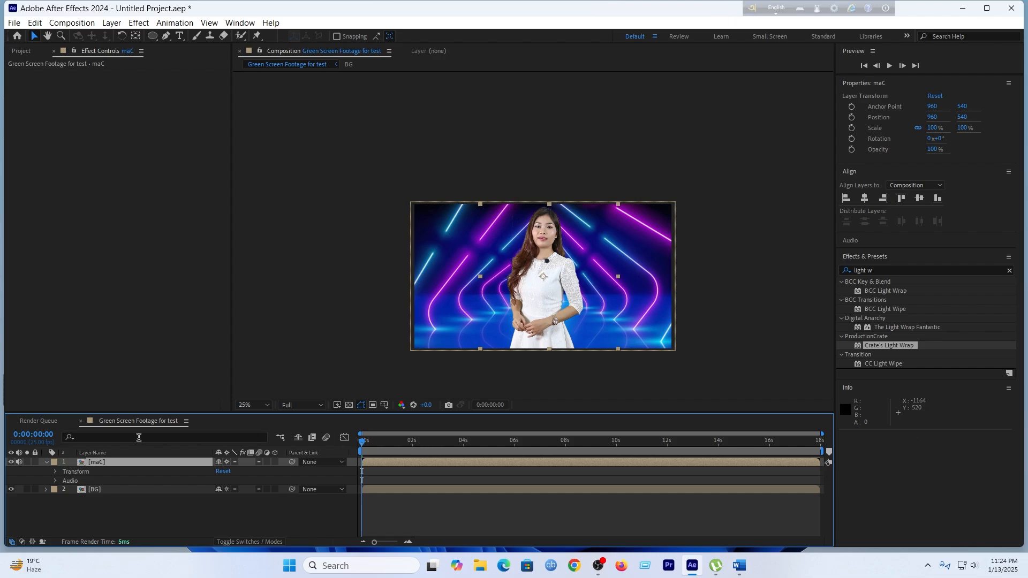
double_click(900, 346)
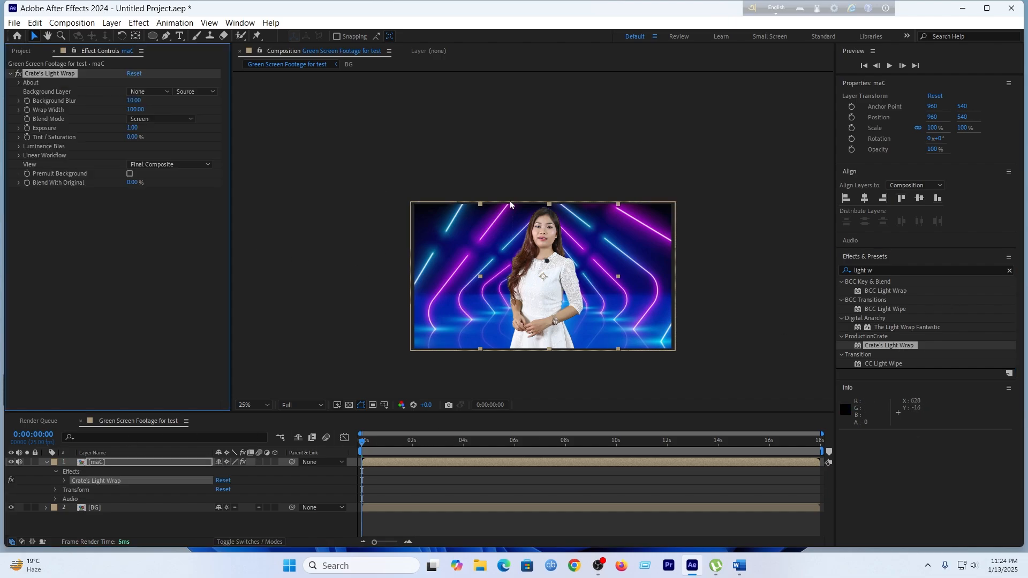
Set the Light Wrap's Background Layer to BG and inspect the woman's edges up close.
key("period")
key("period")
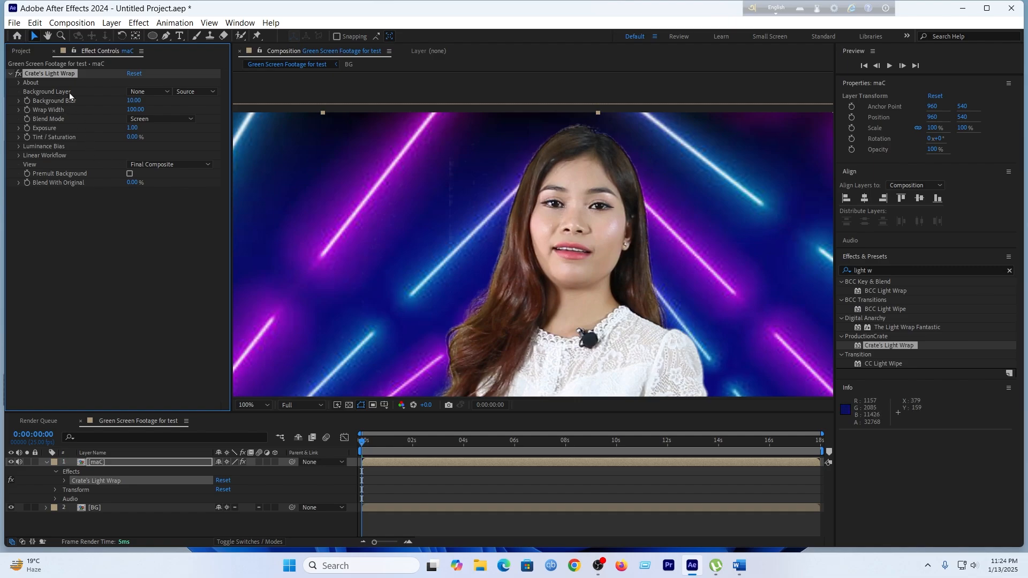
left_click(145, 92)
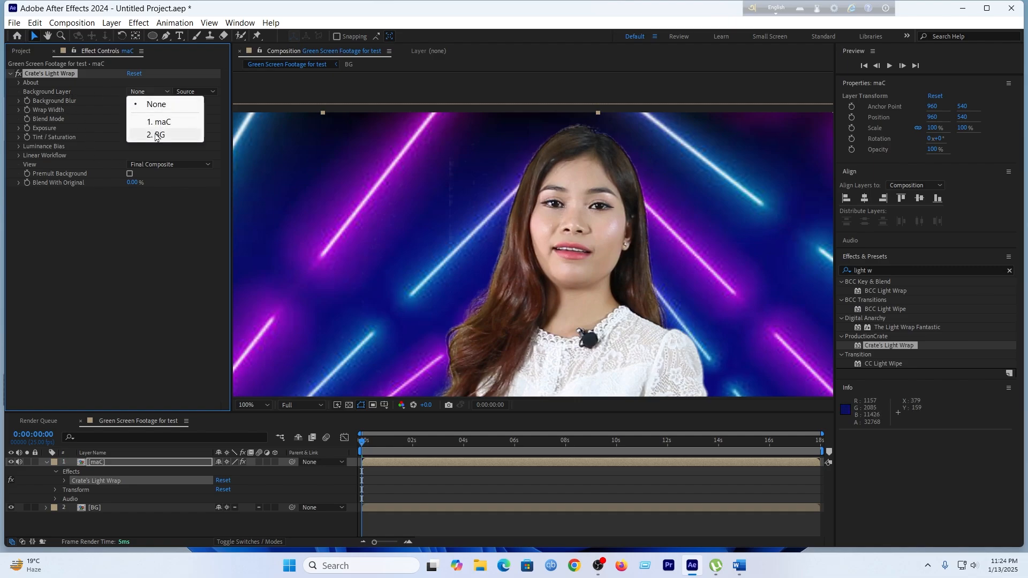
left_click(156, 135)
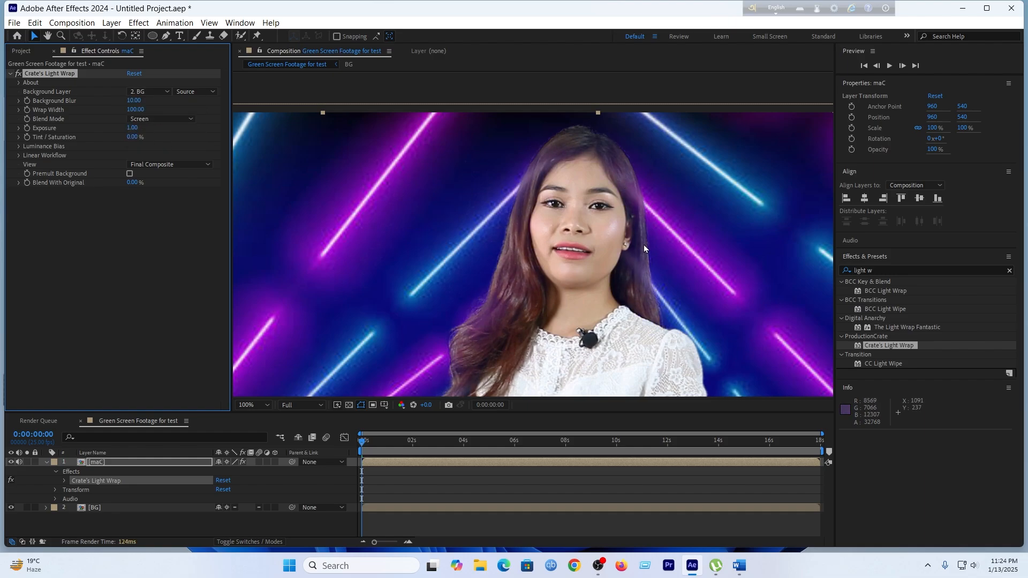
scroll(653, 284, "down", 2)
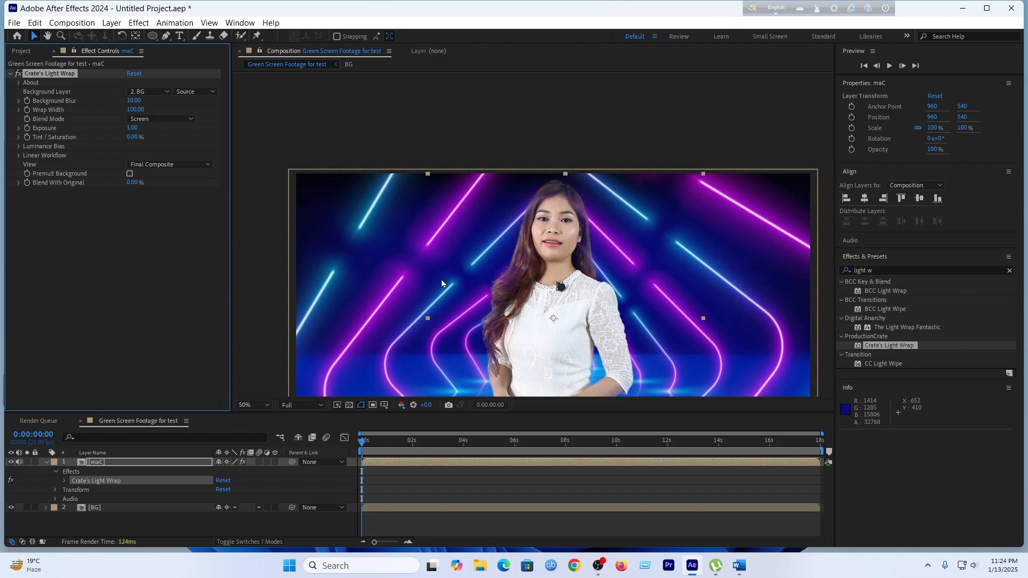
scroll(546, 247, "up", 2)
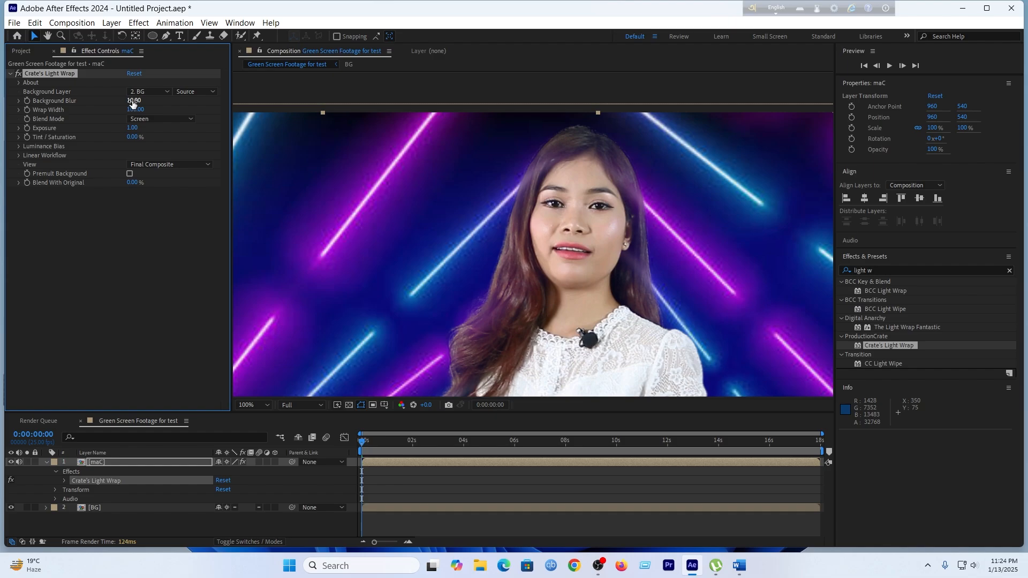
Set the Light Wrap's Background Blur to 40 and its Wrap Width to 158.
left_click(133, 101)
type("40")
key("Return")
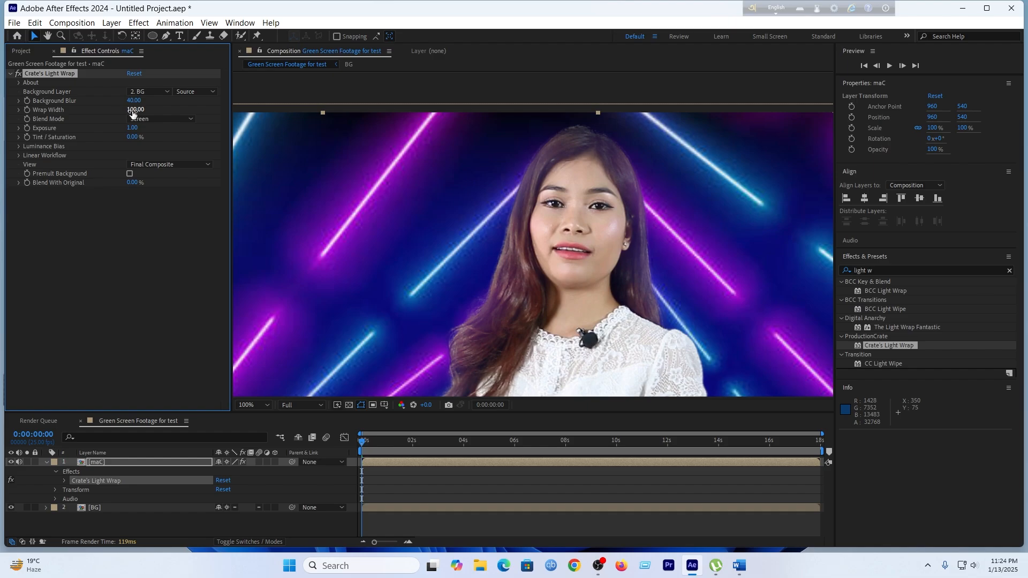
left_click_drag(130, 109, 165, 111)
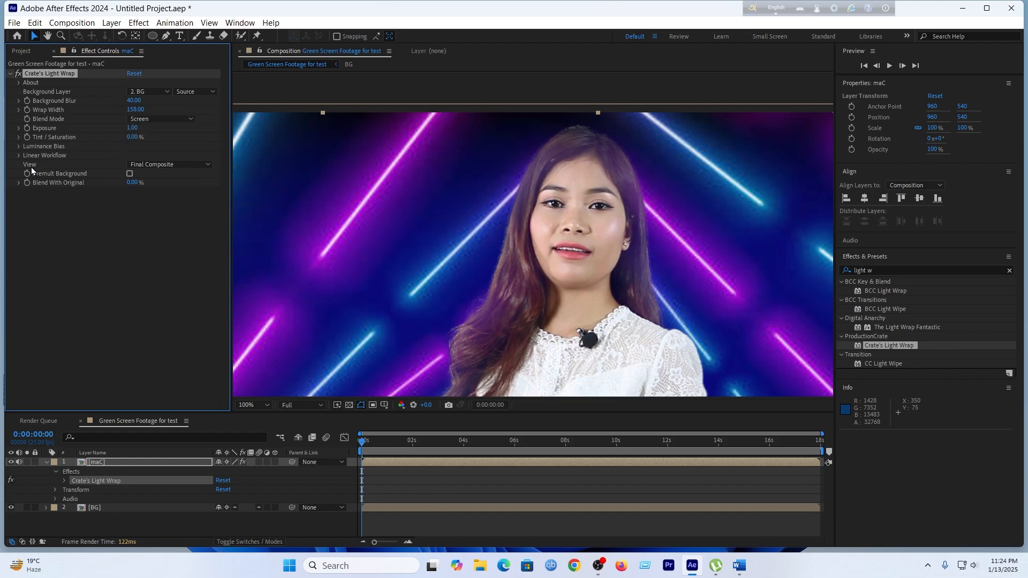
Check the Light Wrap in the Wrap Matte and Wrap Solo views and raise Wrap Width to 336.
left_click(152, 166)
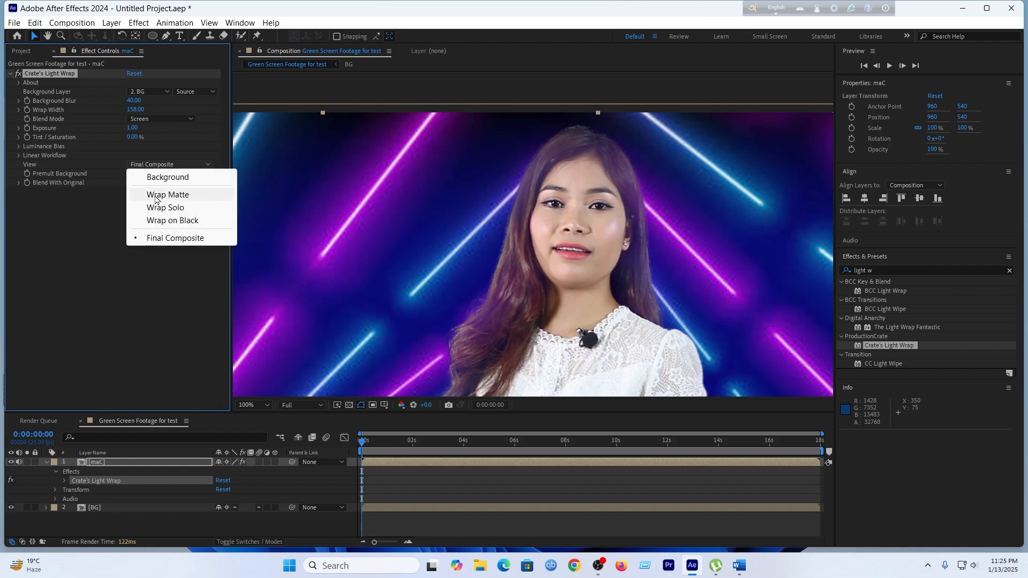
left_click(156, 196)
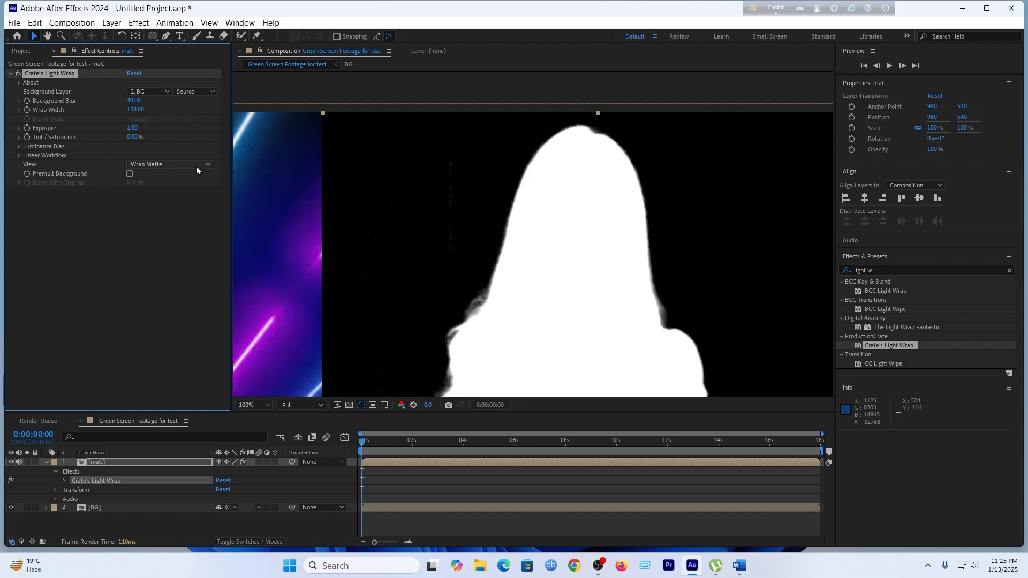
left_click(181, 166)
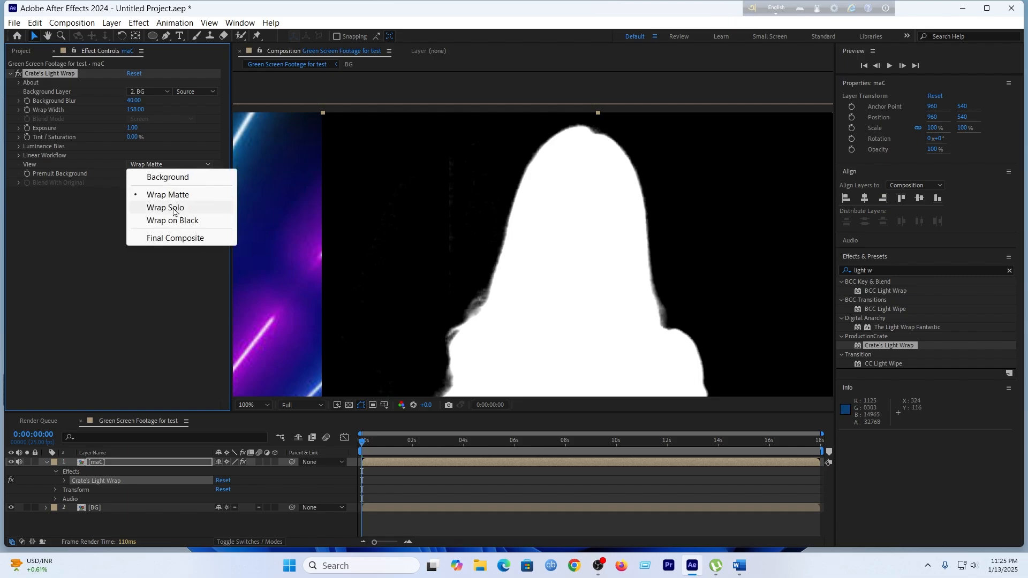
left_click(174, 210)
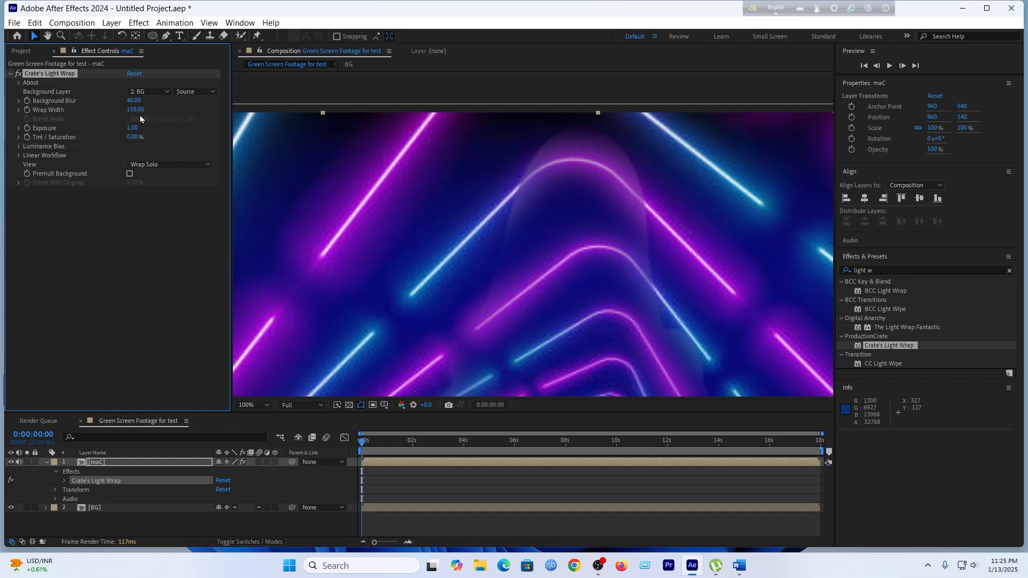
left_click_drag(135, 109, 204, 113)
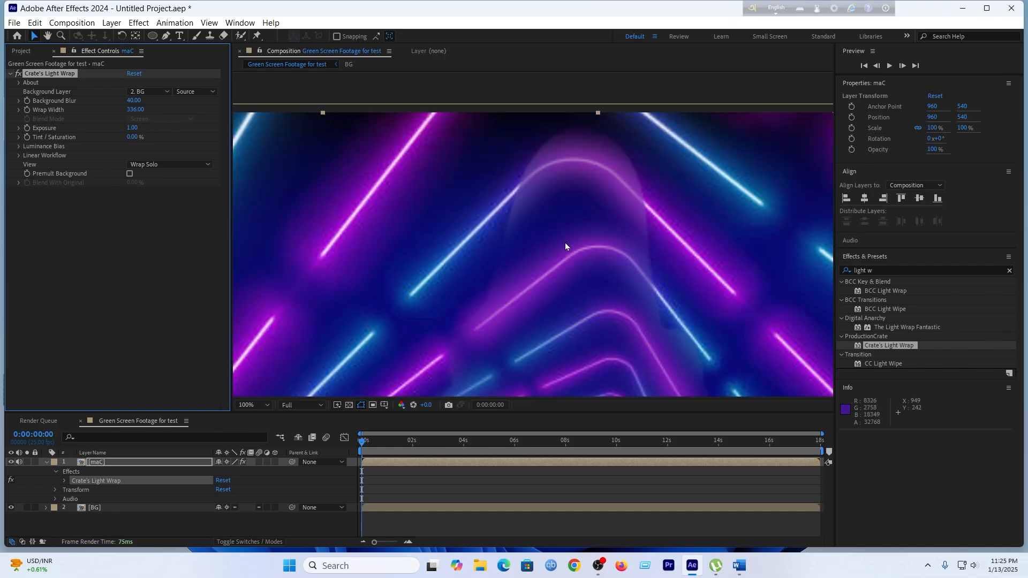
Examine the light wrap in the Wrap on Black view and return the View to Final Composite.
left_click(142, 163)
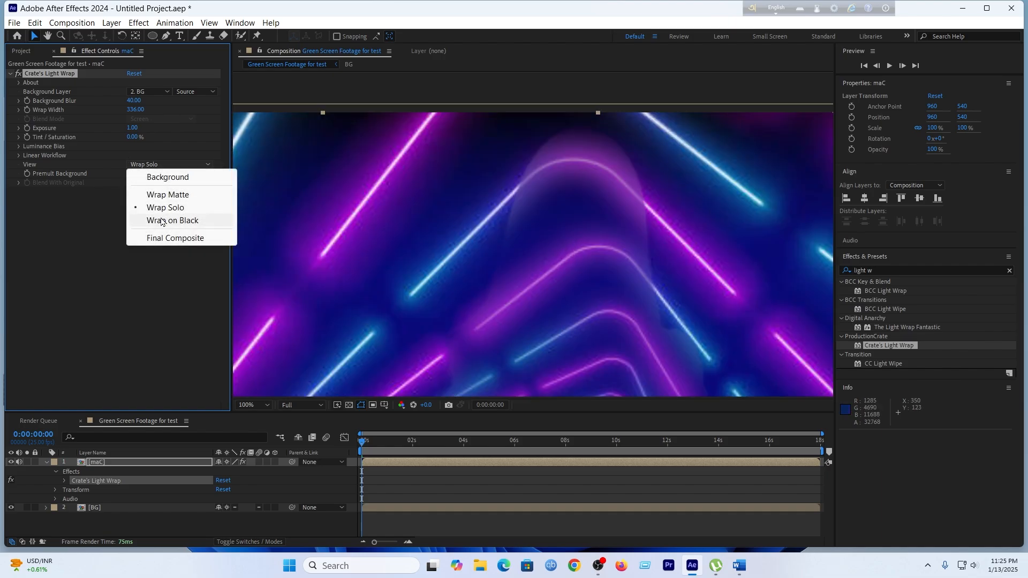
left_click(161, 221)
scroll(528, 225, "down", 2)
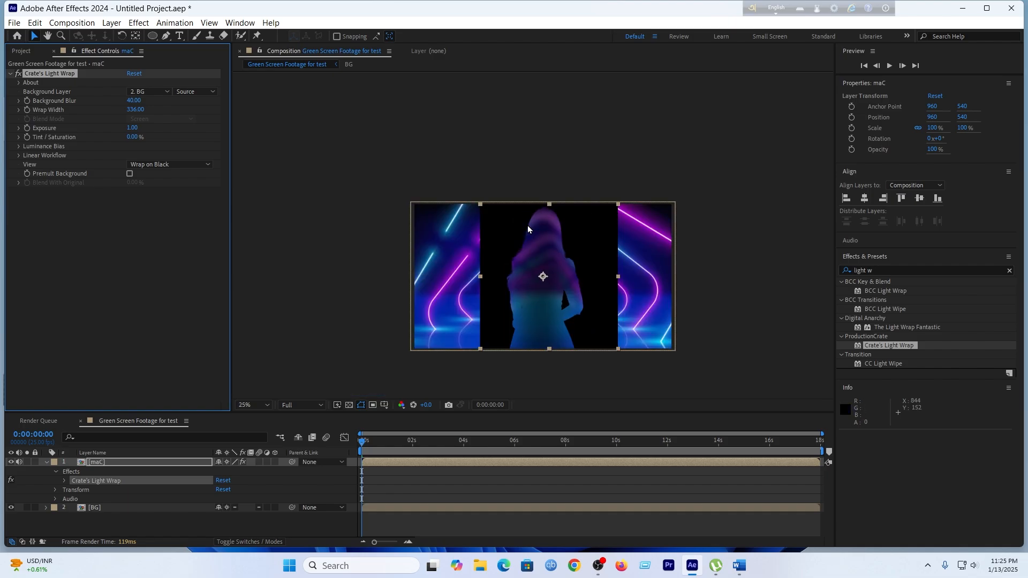
scroll(528, 227, "up", 1)
left_click(182, 166)
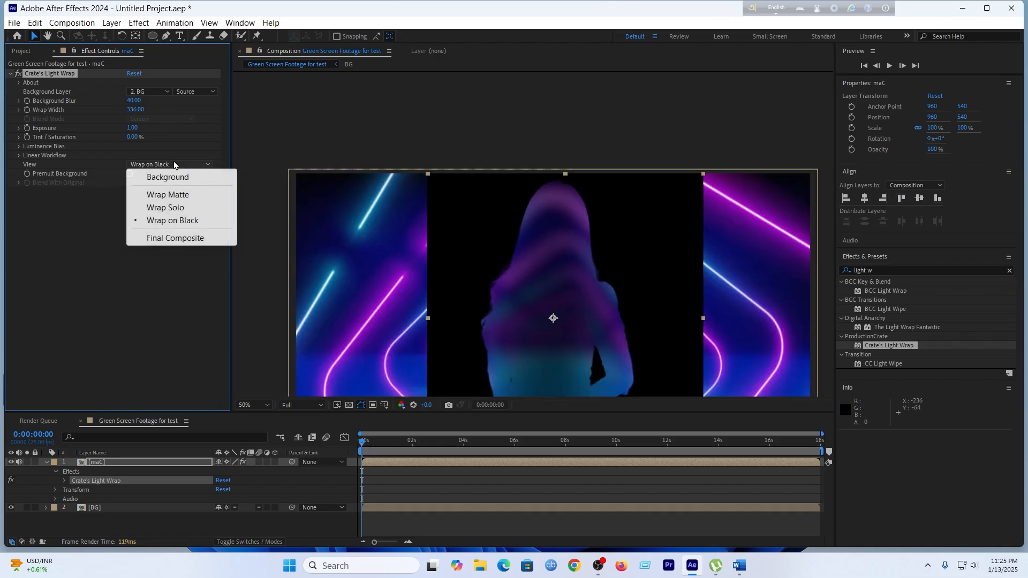
left_click(173, 238)
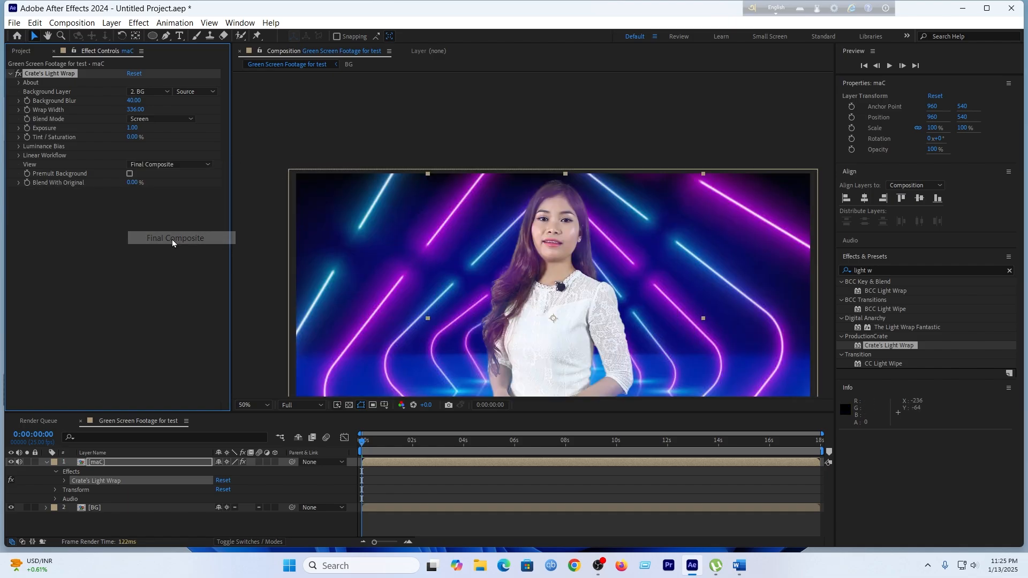
Set the Light Wrap's Wrap Width to 150 and check the composite.
scroll(381, 175, "up", 3)
scroll(381, 175, "down", 1)
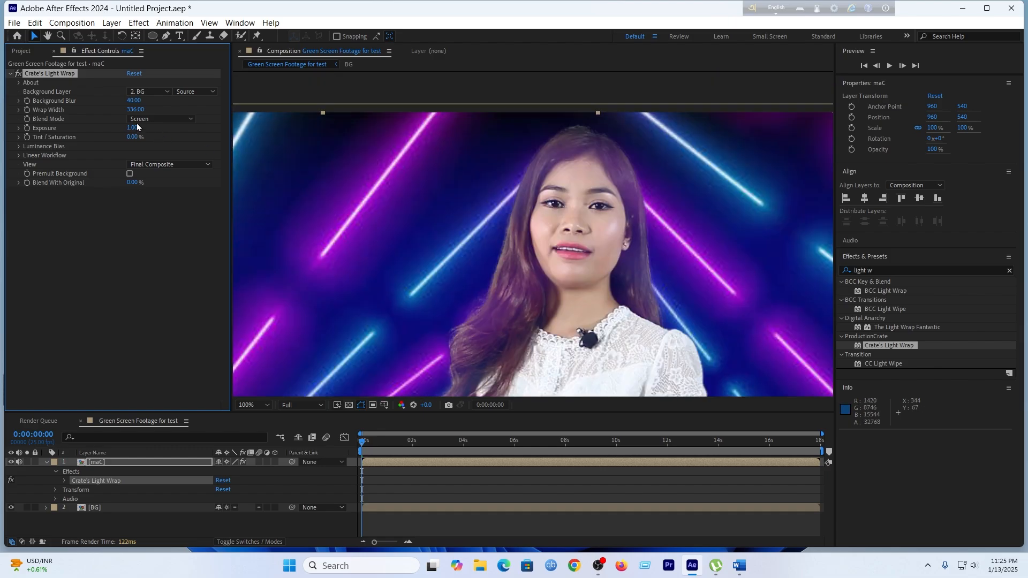
left_click(136, 110)
type("150")
key("Return")
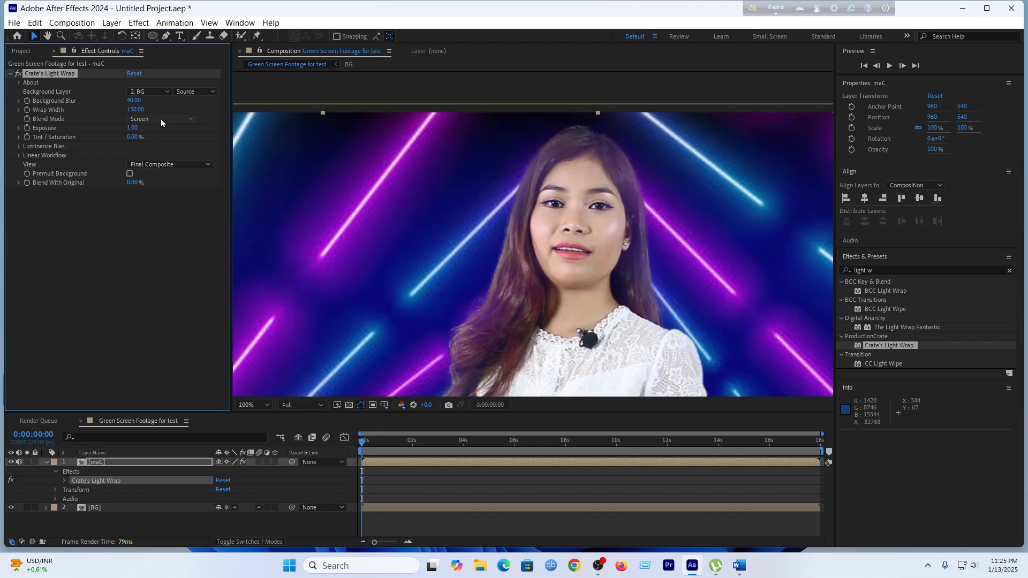
scroll(601, 251, "down", 2)
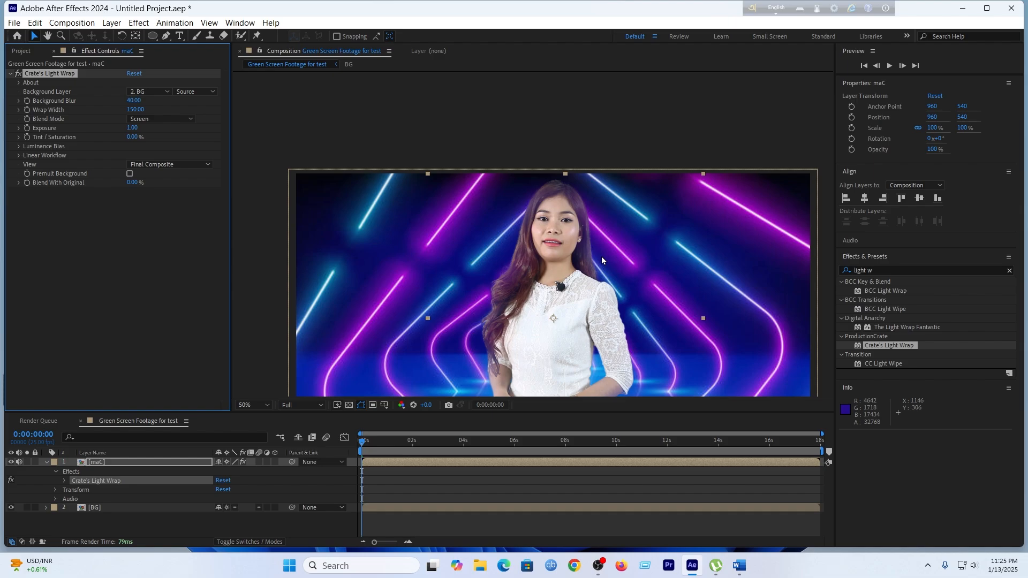
Collapse the maC layer's properties and create a composition from the Blonde_Woman_Upset_4.mp4 green screen footage.
left_click(46, 462)
left_click(19, 55)
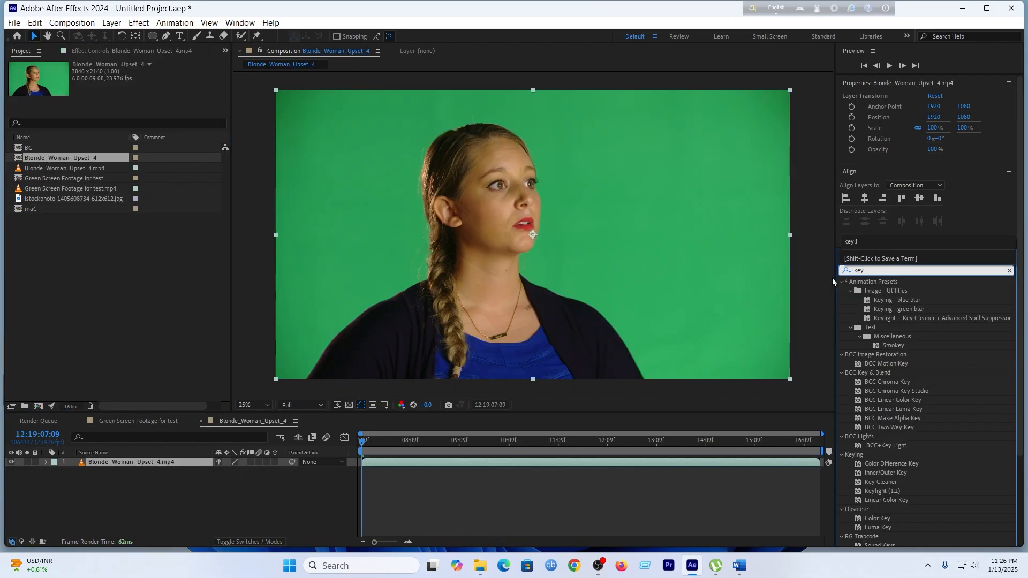
Apply Keylight (1.2) to the Blonde_Woman_Upset_4.mp4 layer and sample the green backdrop as its Screen Colour.
type("keyli")
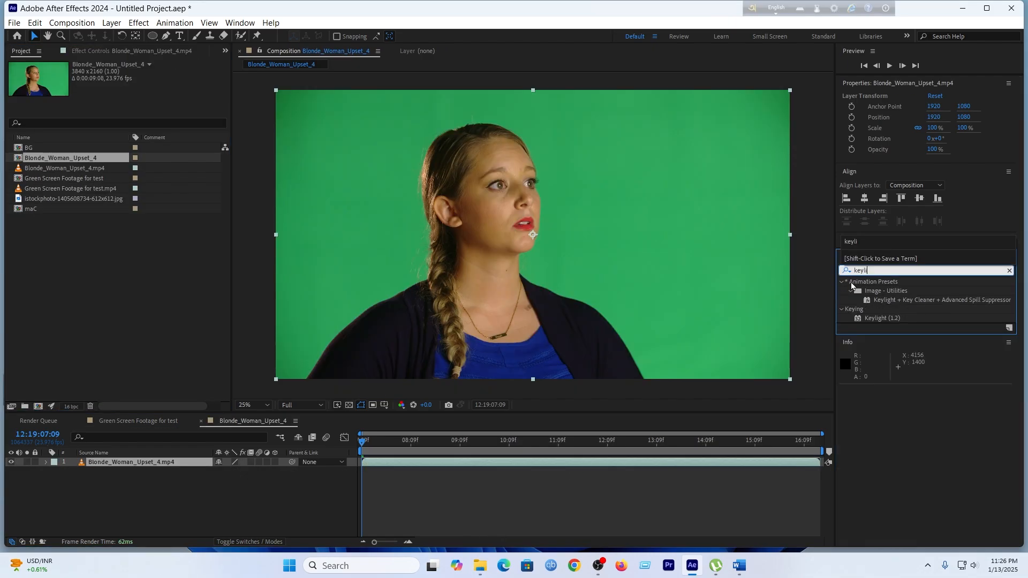
double_click(884, 319)
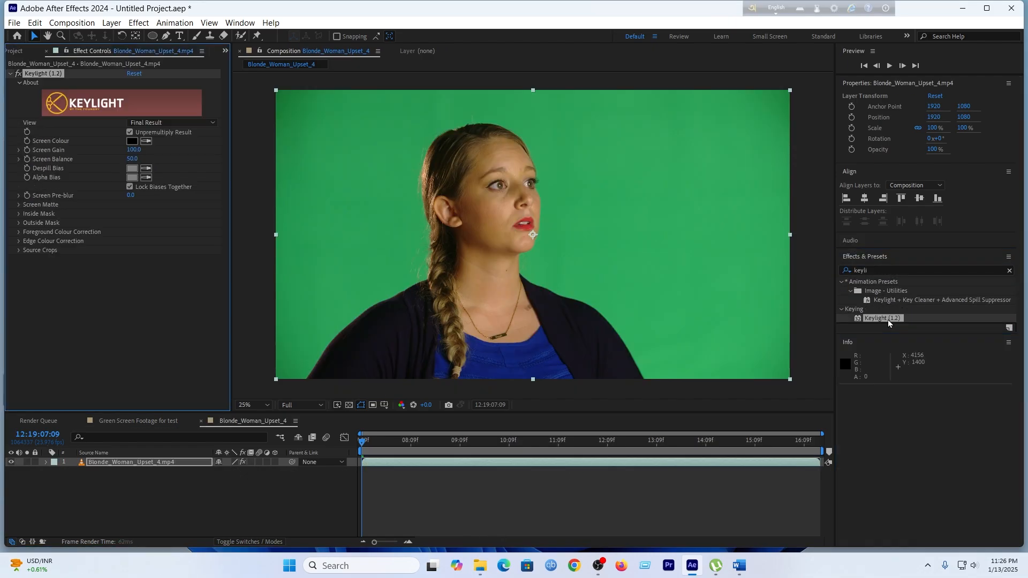
left_click(147, 141)
left_click(410, 271)
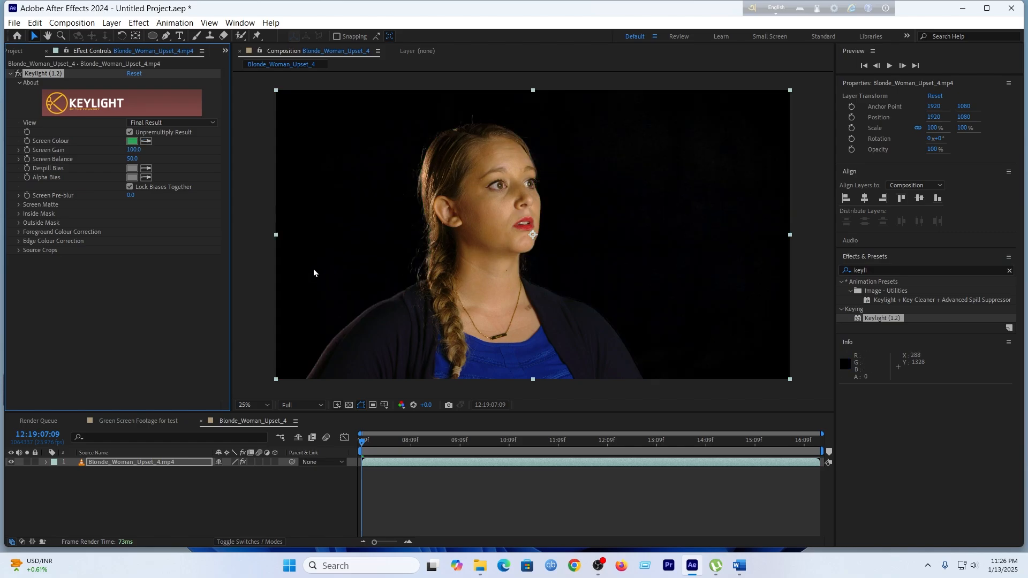
scroll(400, 246, "up", 2)
scroll(405, 199, "down", 2)
Add the istockphoto neon image beneath the Blonde_Woman_Upset_4.mp4 layer and scale it to 635% to fill the frame.
left_click(21, 52)
left_click_drag(54, 201, 131, 491)
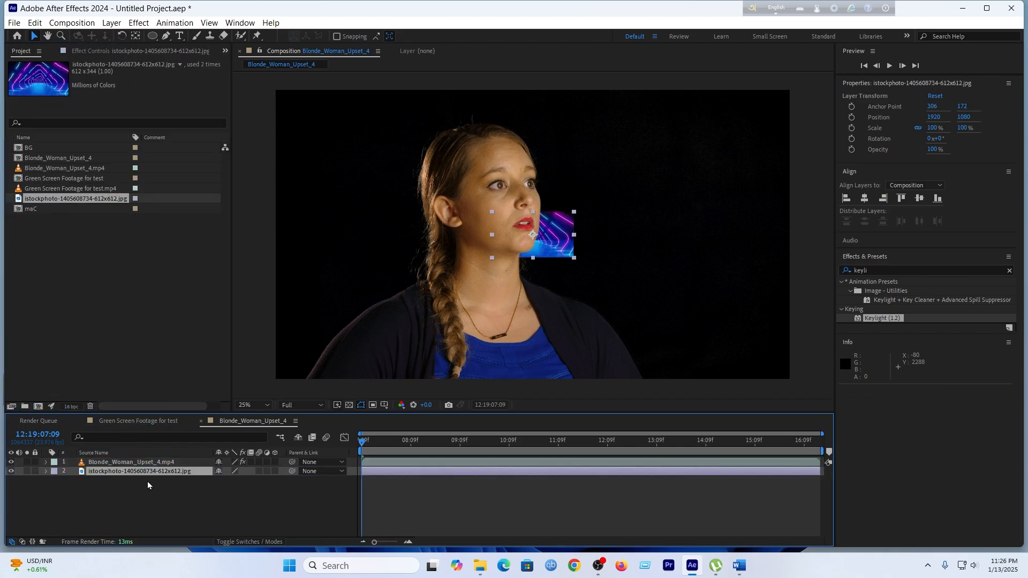
key("s")
mouse_move(232, 480)
left_mouse_down()
mouse_move(511, 407)
mouse_move(231, 467)
left_mouse_up()
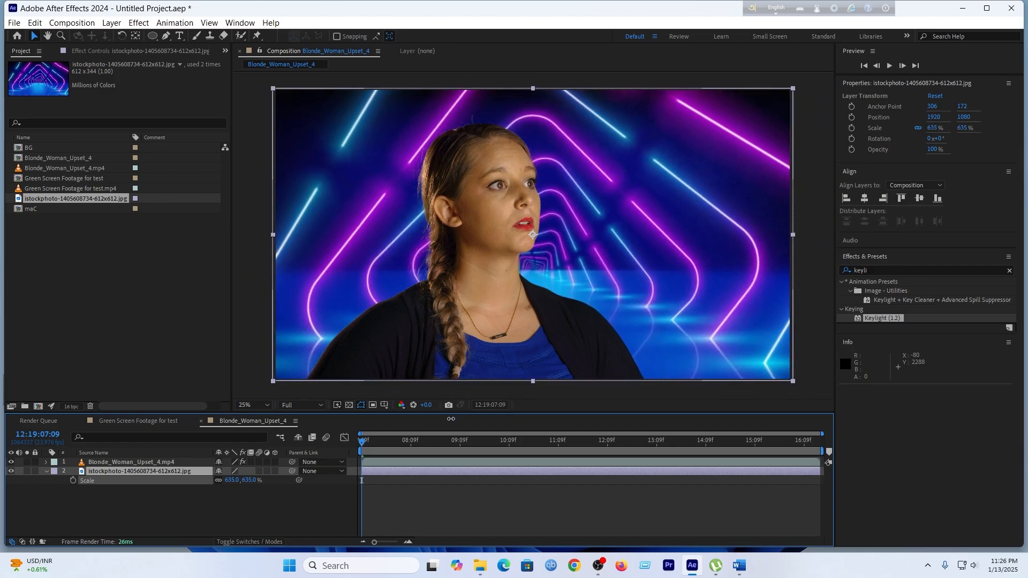
Pre-compose the istockphoto neon background layer into a new composition named bg.
right_click(231, 469)
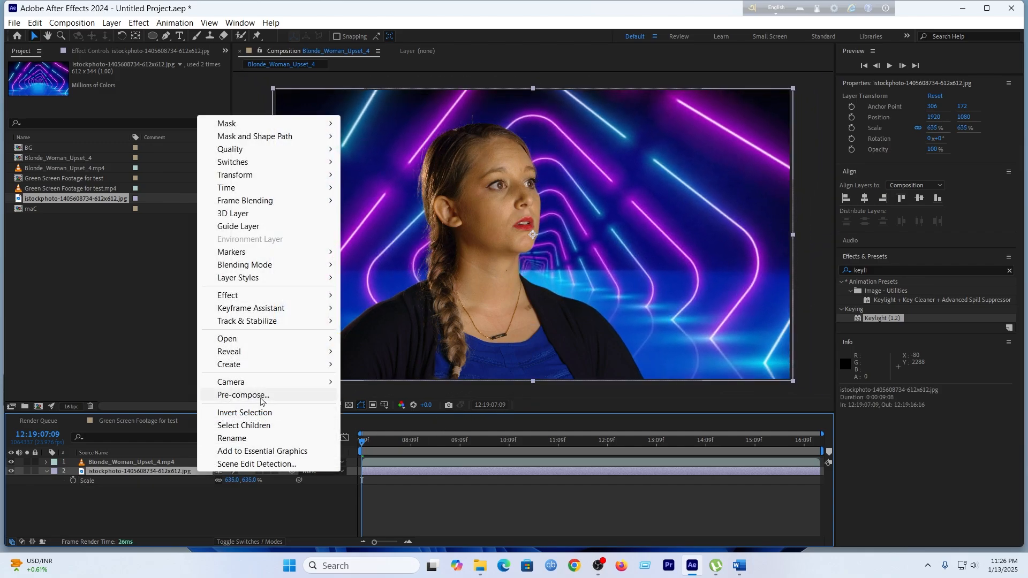
left_click(261, 397)
type("bg")
key("Return")
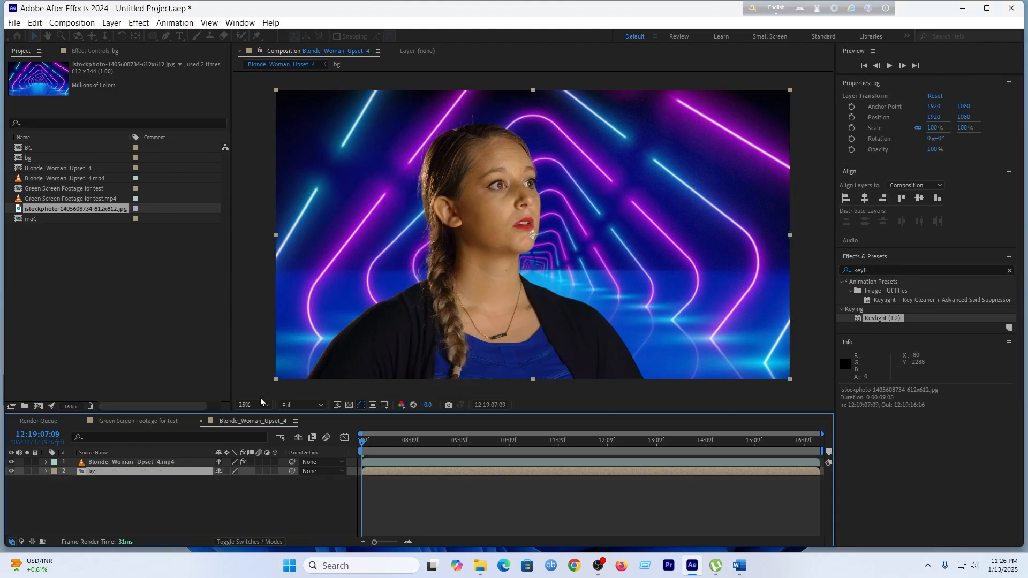
Pre-compose the Blonde_Woman_Upset_4.mp4 layer as mc, moving all attributes into the new composition.
left_click(151, 462)
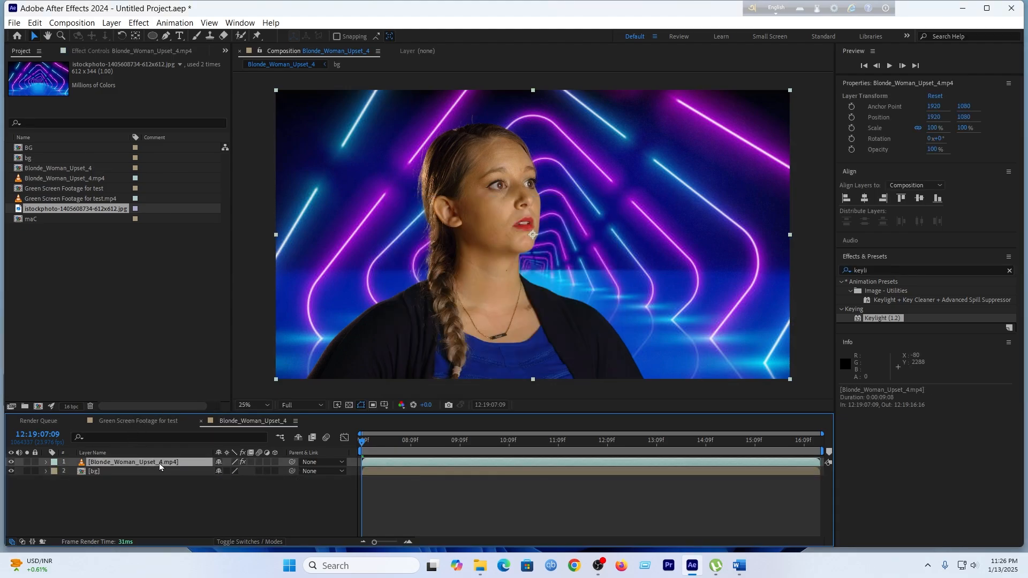
right_click(160, 467)
left_click(193, 386)
type("b")
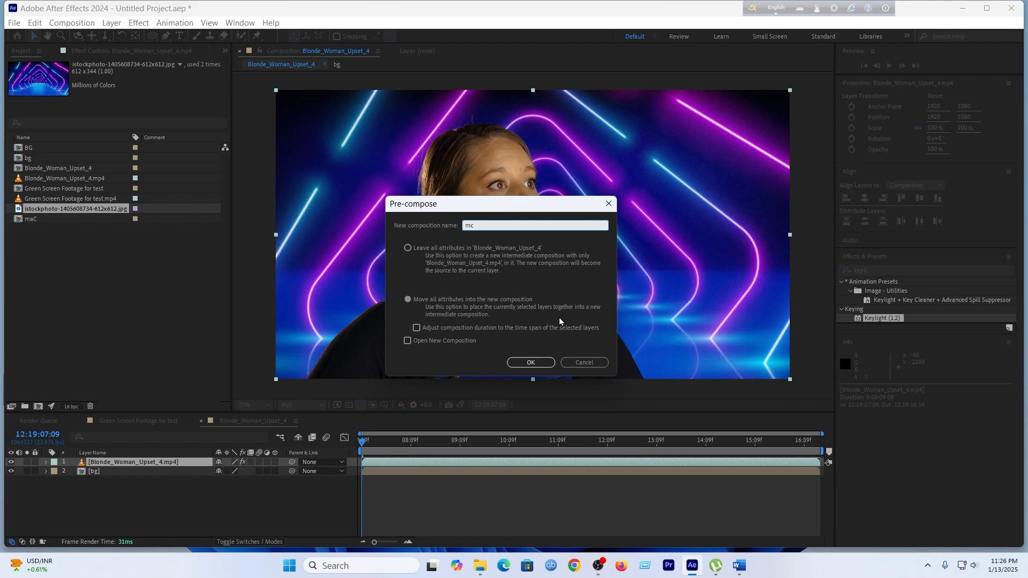
type("c")
left_click(520, 364)
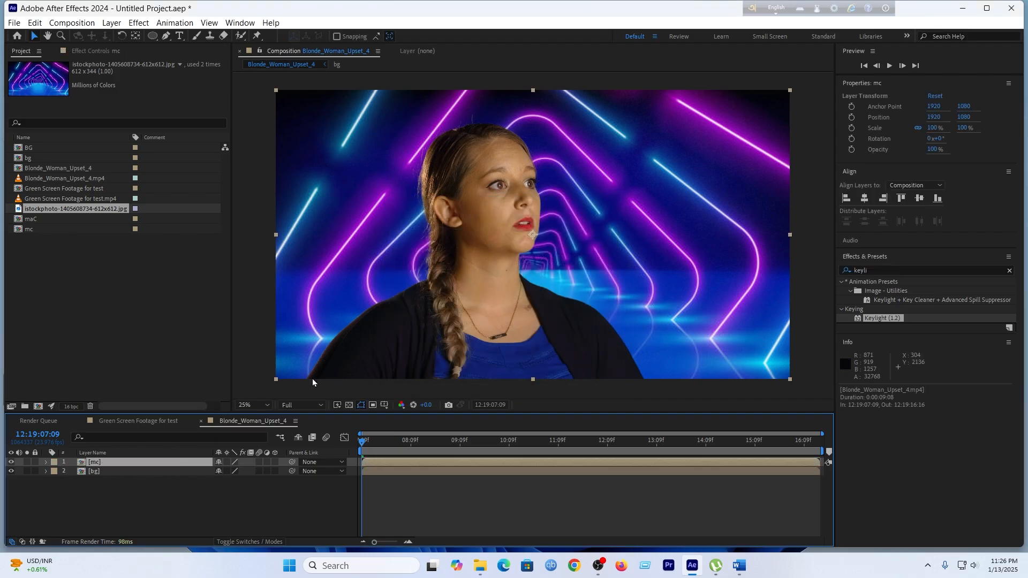
Search the effects for "light w" and apply Crate's Light Wrap to the mc layer, dismissing the rasterization warning.
left_click(880, 269)
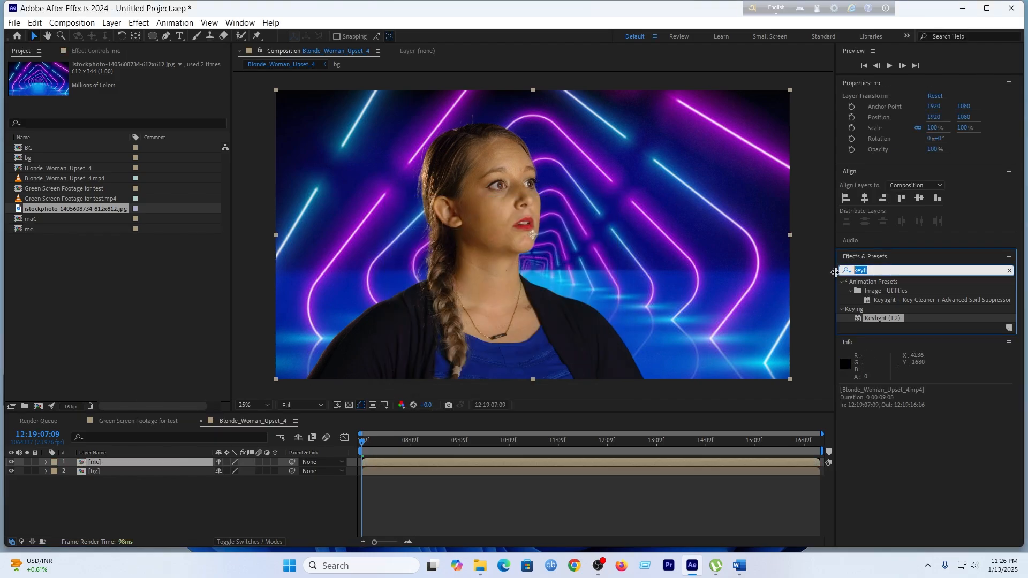
type("light")
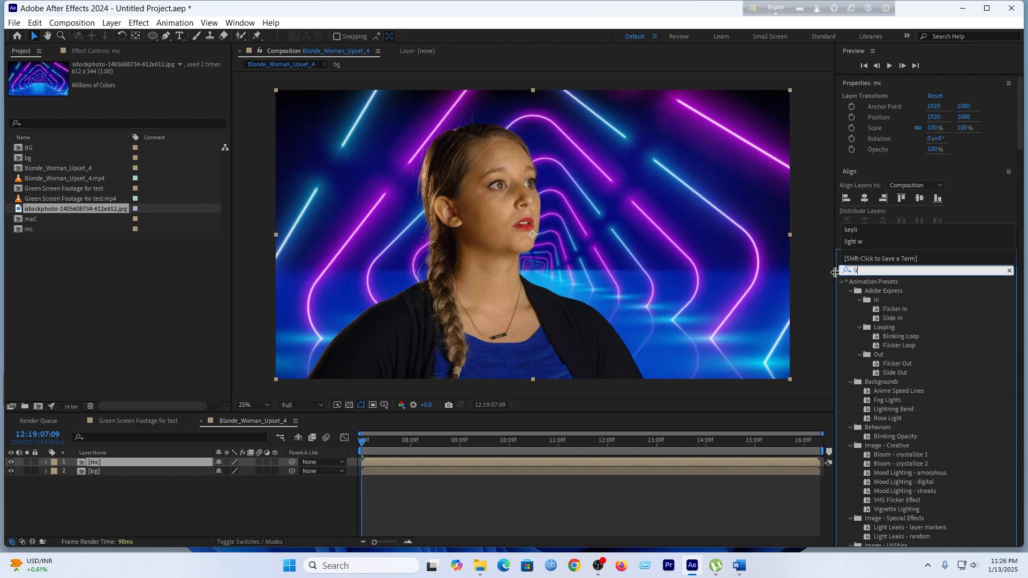
type(" wa")
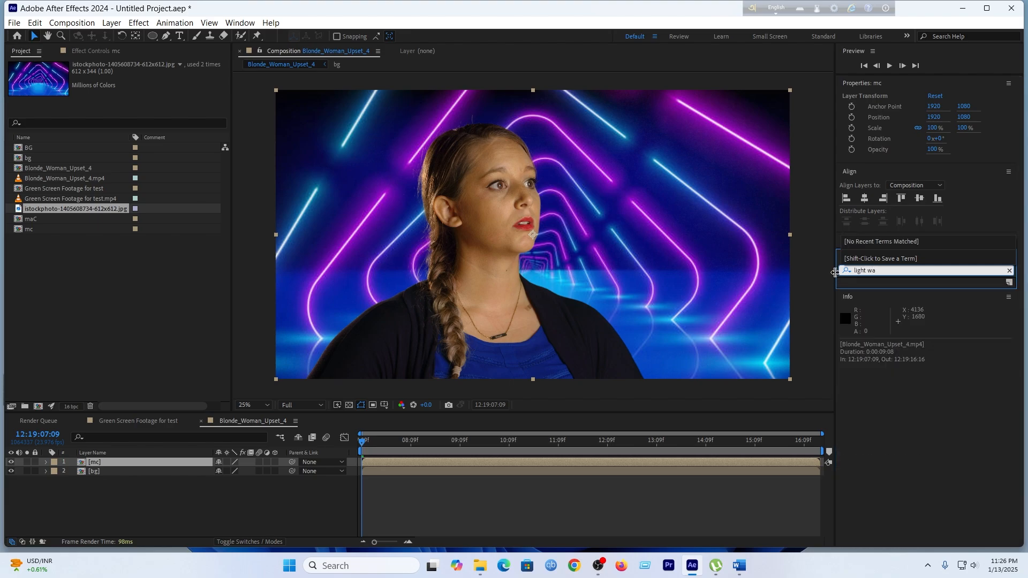
key("BackSpace")
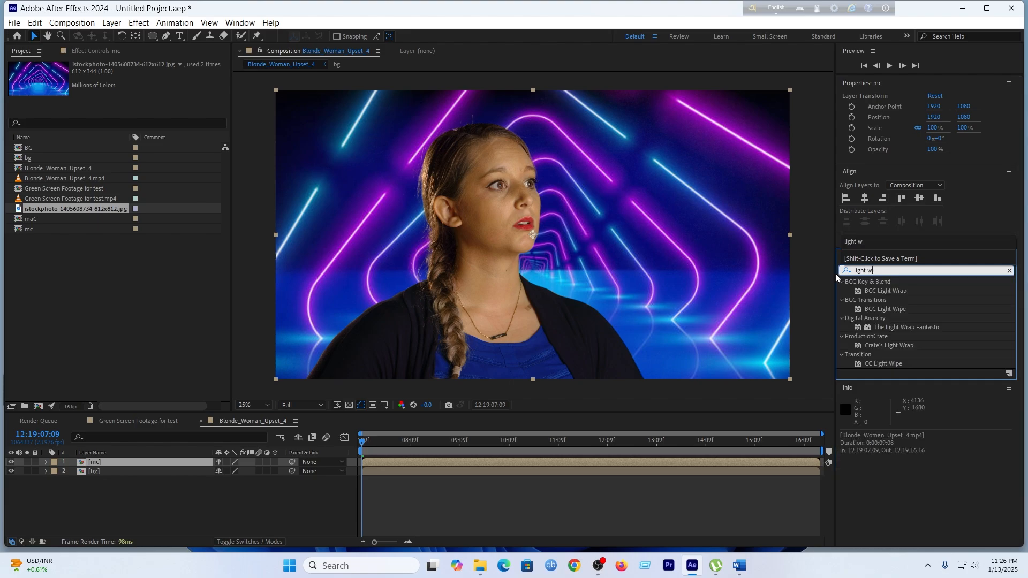
double_click(891, 346)
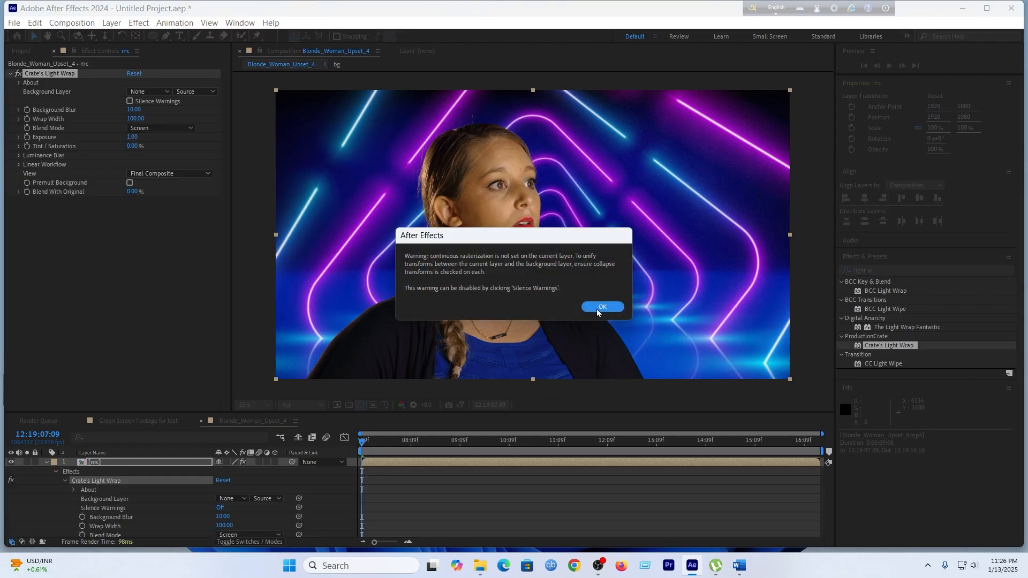
left_click(600, 308)
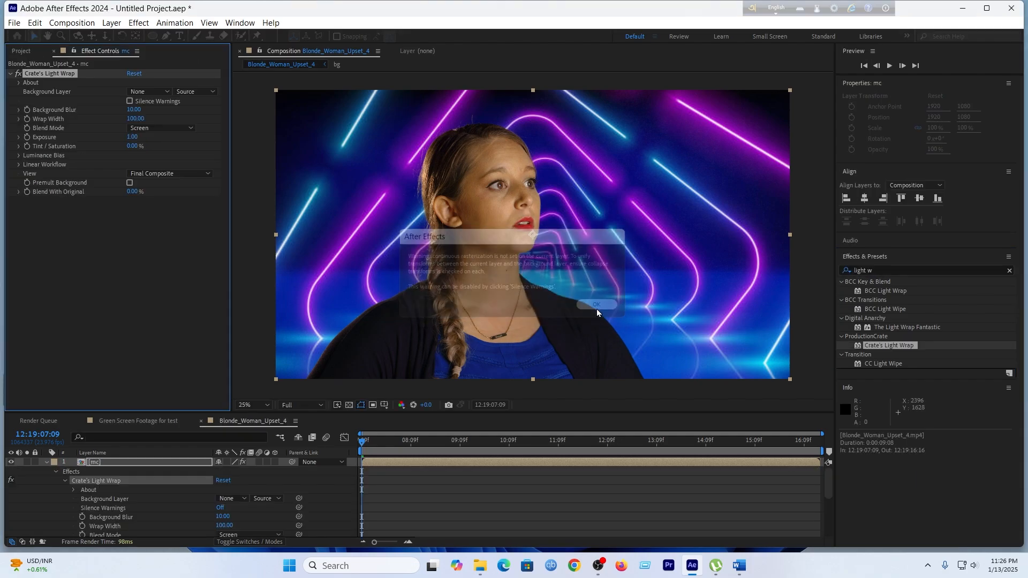
Enable Collapse Transformations on the mc and bg layers and set the Light Wrap's Background Layer to 2. bg.
left_click(45, 463)
left_click(226, 472)
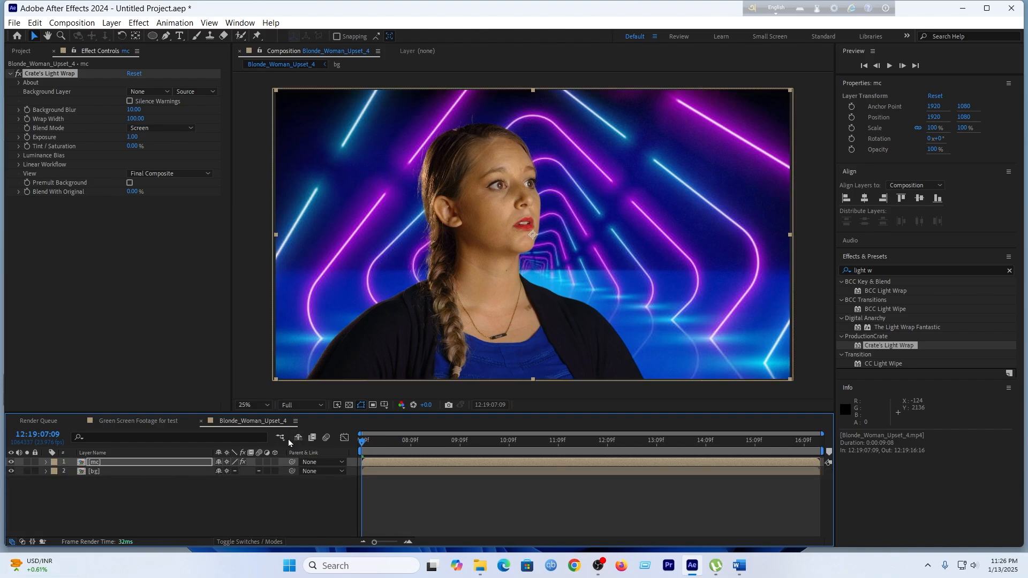
left_click(149, 92)
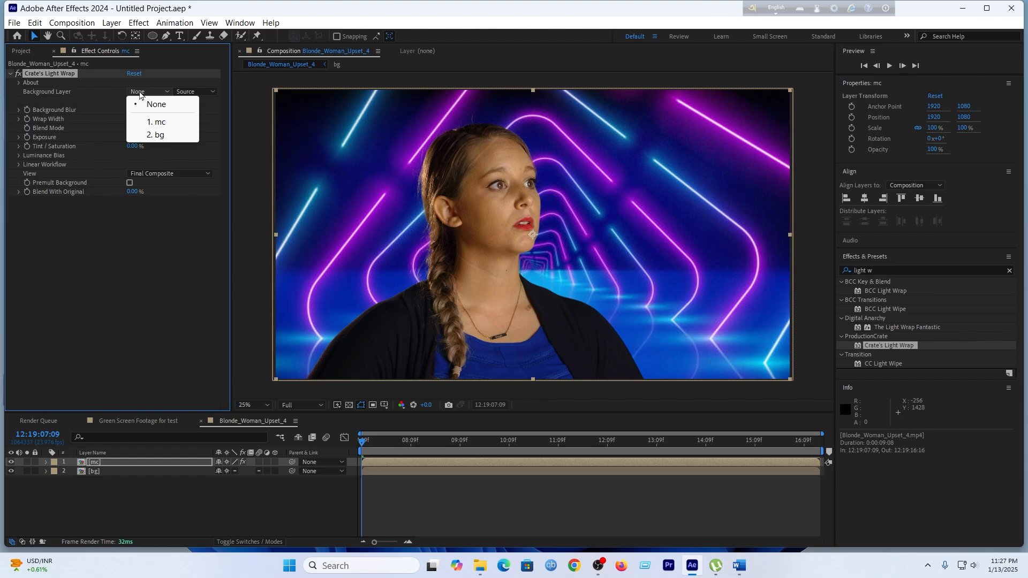
left_click(159, 135)
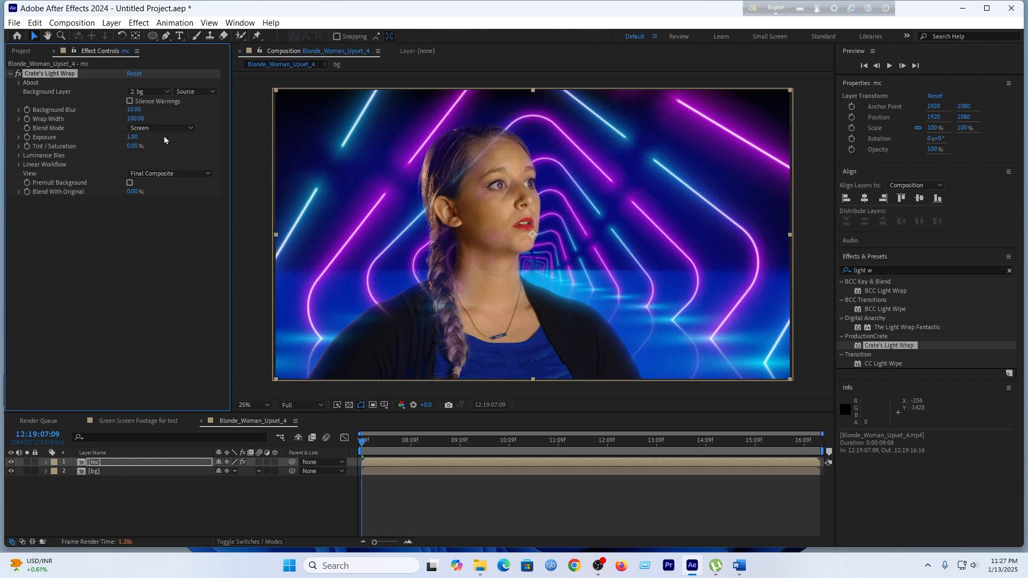
Check the woman's edges up close and reduce the Light Wrap's Wrap Width to 46.
key("period")
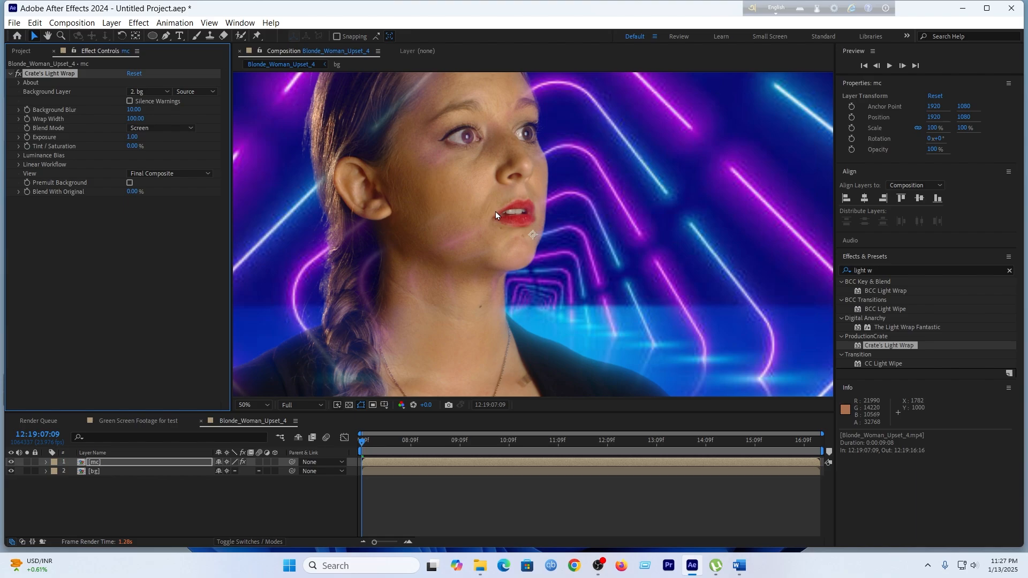
key("comma")
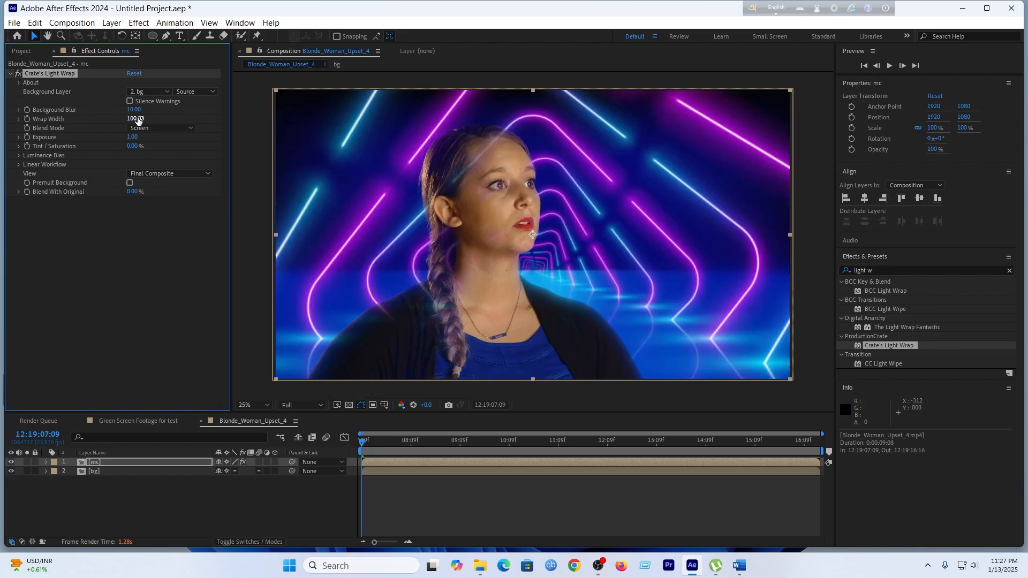
left_click_drag(137, 118, 125, 123)
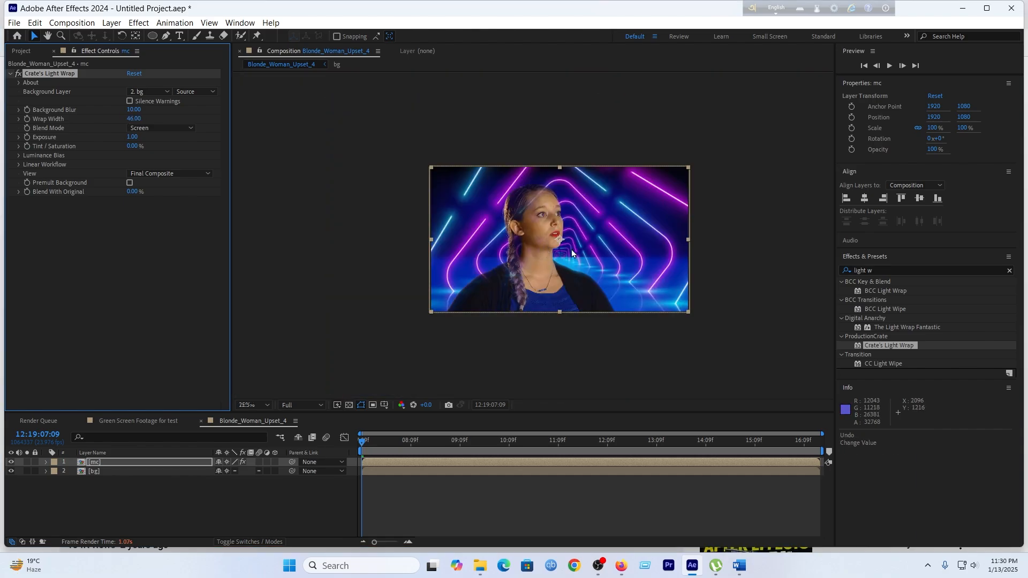
Turn on Premult Background in the Light Wrap and inspect the woman's hair and shoulder edges.
scroll(546, 243, "up", 2)
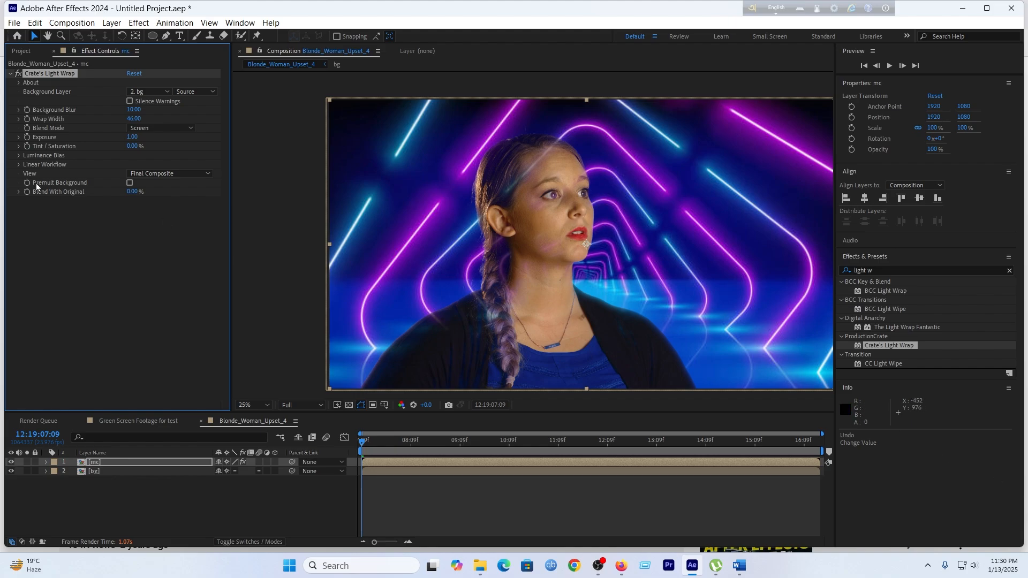
left_click(130, 183)
scroll(520, 317, "up", 2)
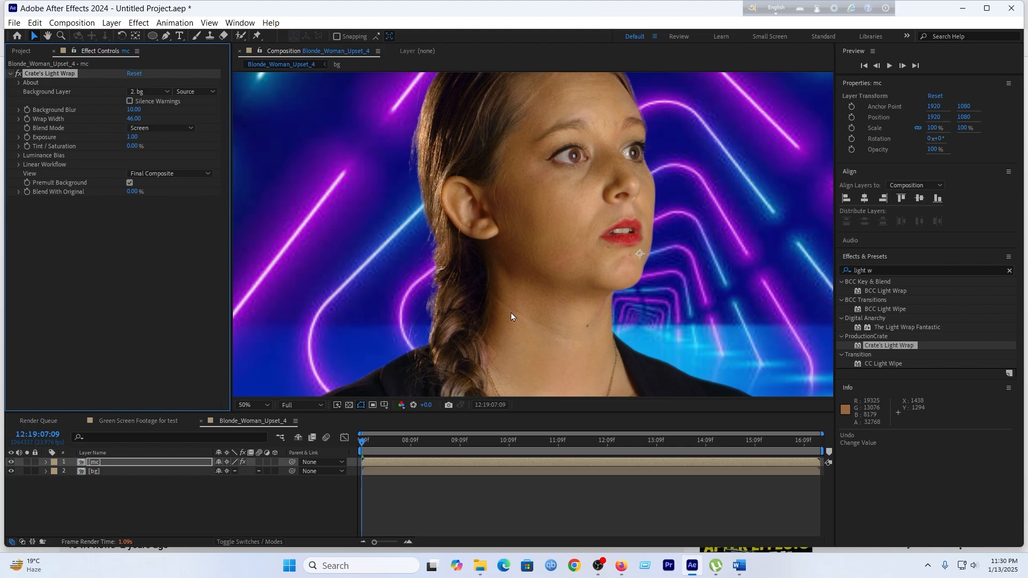
left_click_drag(497, 308, 553, 212)
key("v")
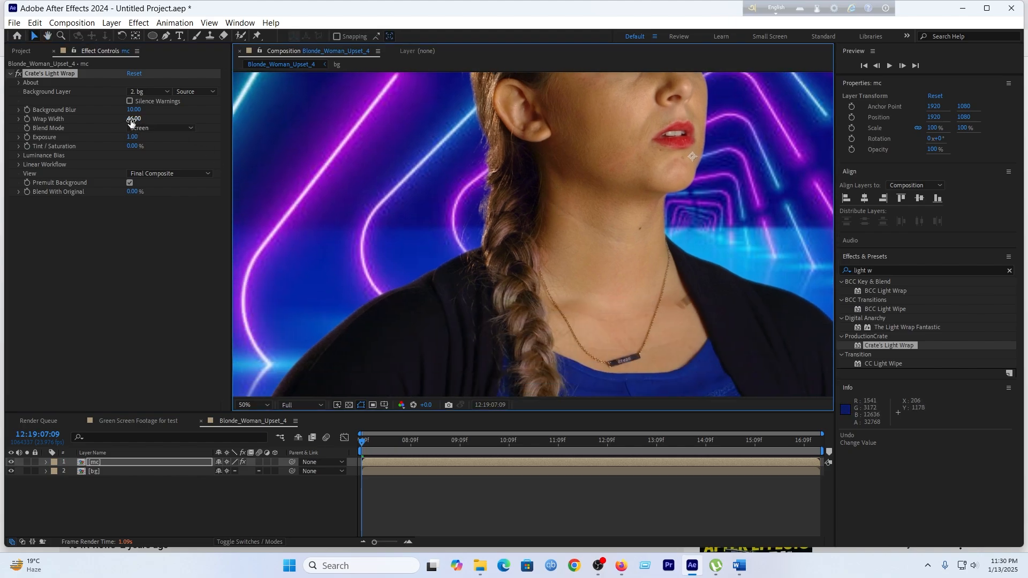
Set the Light Wrap's Wrap Width to 224, Background Blur to 142 and Exposure to 2, and check the composite.
left_click_drag(131, 120, 163, 115)
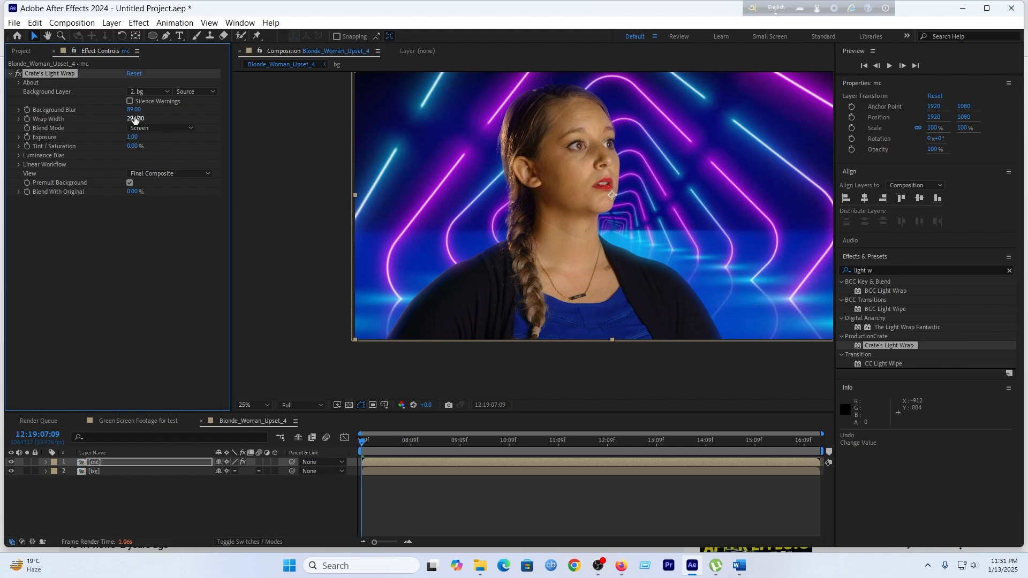
left_click_drag(133, 110, 160, 108)
left_click(130, 137)
key("Return")
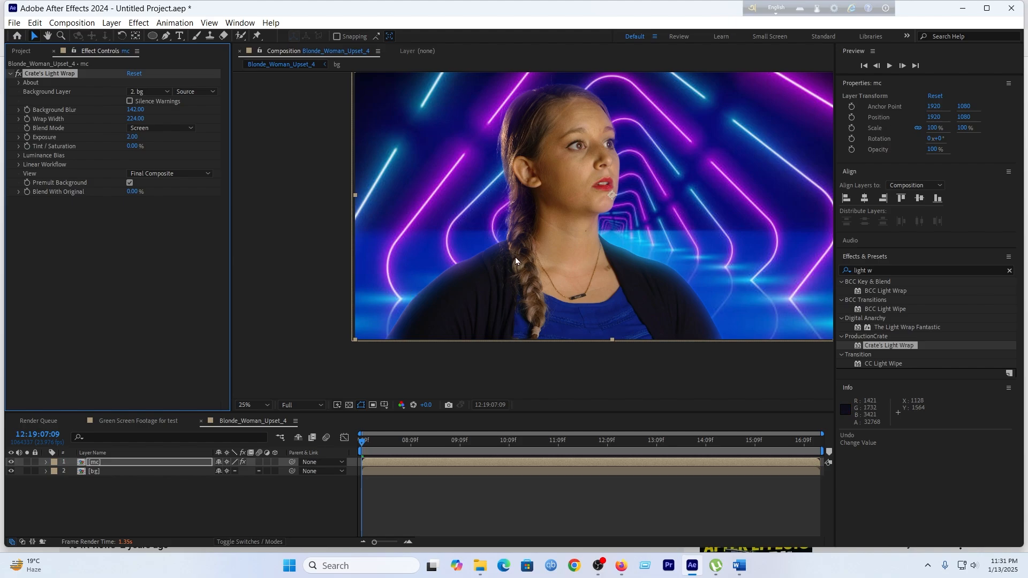
scroll(675, 227, "down", 1)
scroll(674, 223, "up", 1)
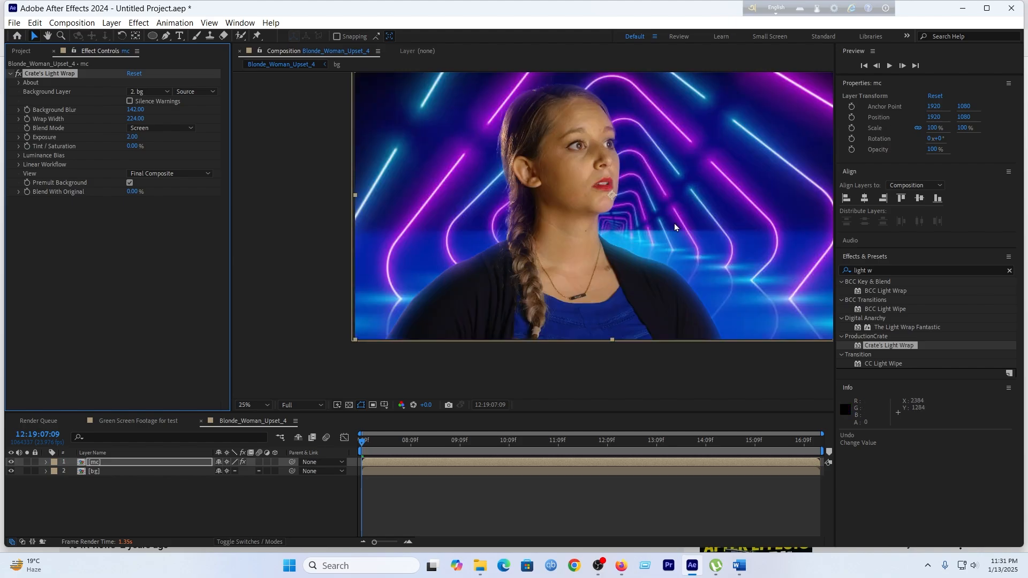